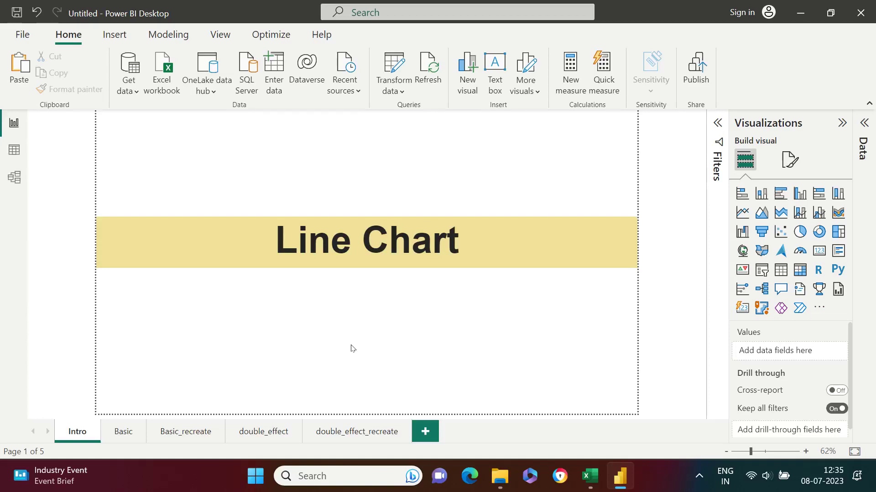
Examine the stocks table's rows and columns, from the IBM records through to the Intel records.
{"action": "left_click", "coordinate": [14, 150]}
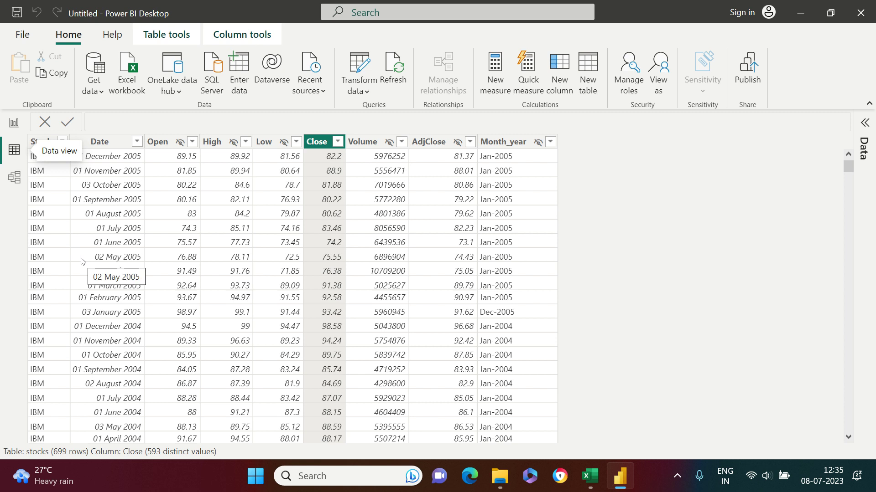
{"action": "scroll", "coordinate": [480, 329], "scroll_direction": "down", "scroll_amount": 15}
{"action": "scroll", "coordinate": [480, 330], "scroll_direction": "down", "scroll_amount": 20}
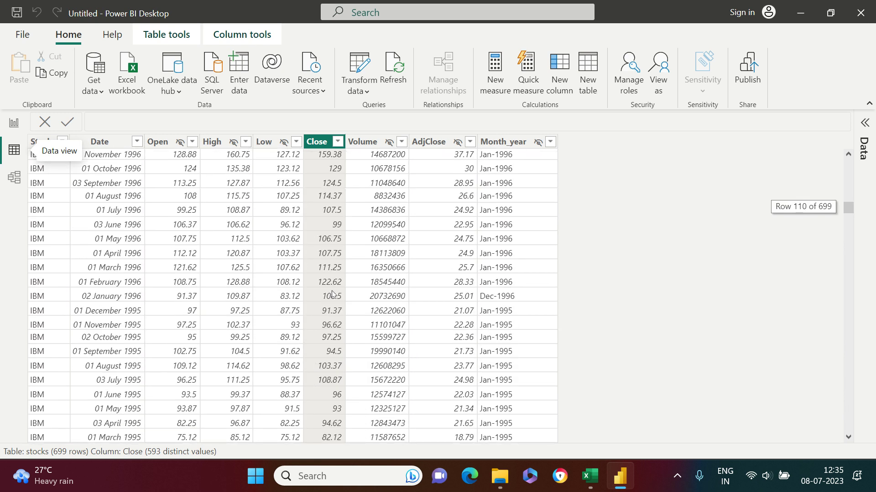
{"action": "scroll", "coordinate": [332, 294], "scroll_direction": "down", "scroll_amount": 14}
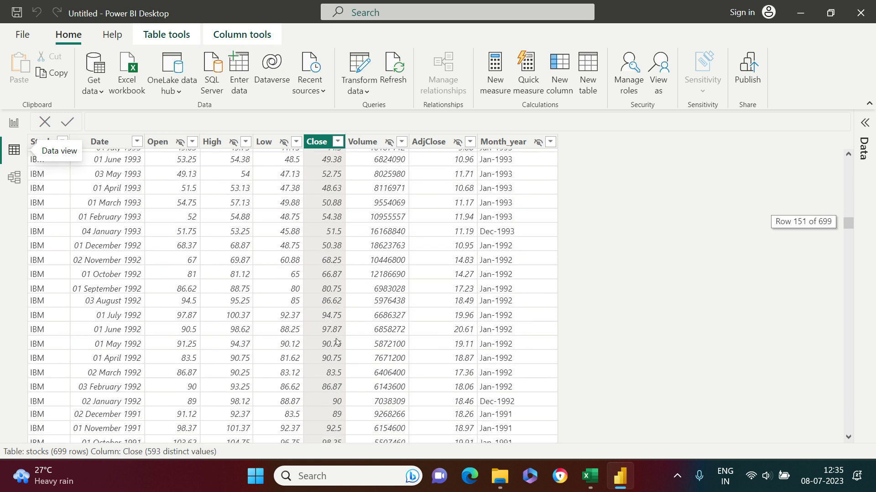
{"action": "scroll", "coordinate": [312, 268], "scroll_direction": "down", "scroll_amount": 18}
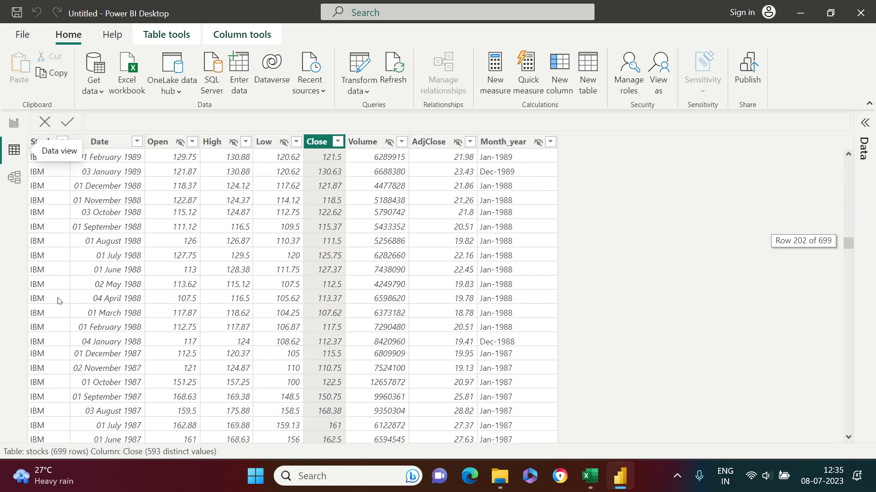
{"action": "scroll", "coordinate": [195, 375], "scroll_direction": "down", "scroll_amount": 20}
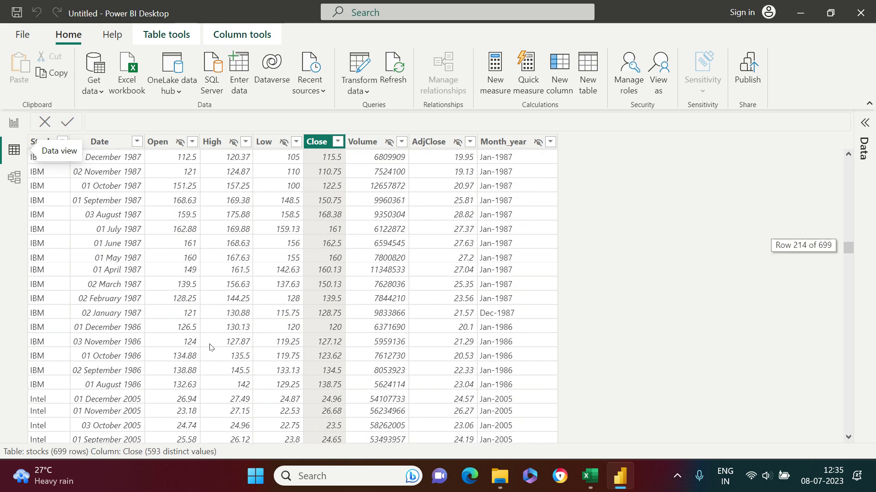
{"action": "scroll", "coordinate": [72, 299], "scroll_direction": "down", "scroll_amount": 3}
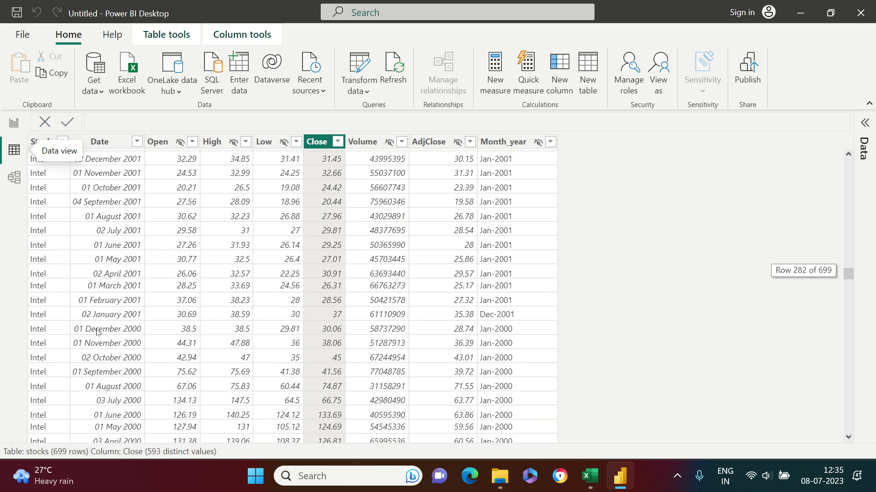
{"action": "scroll", "coordinate": [96, 331], "scroll_direction": "down", "scroll_amount": 17}
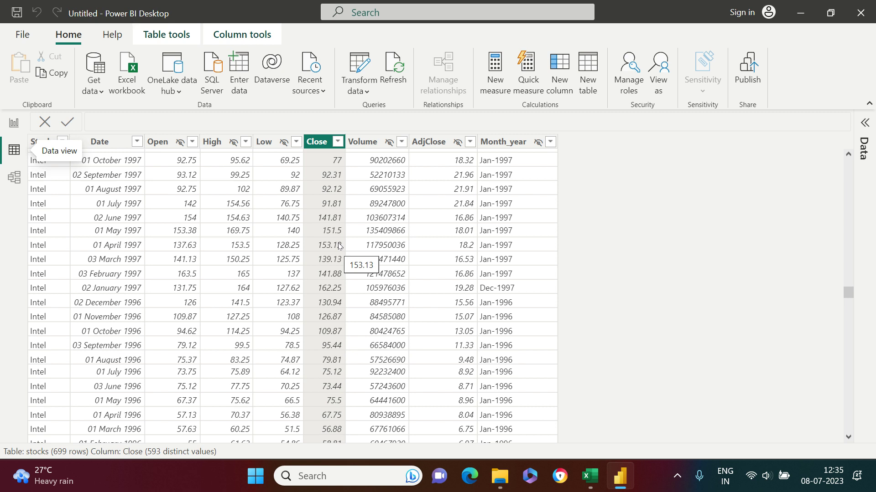
Inspect the Closing Price by Year chart on the Basic report page, sliding its zoom window across different year ranges.
{"action": "left_click", "coordinate": [13, 124]}
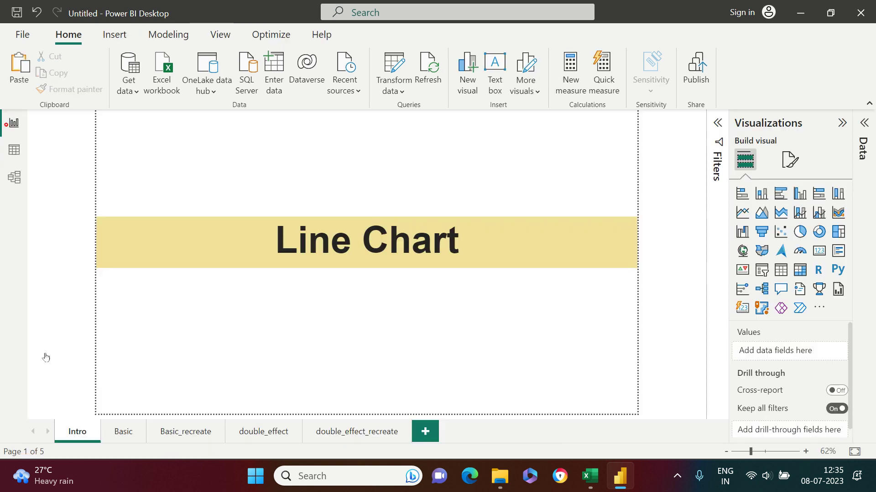
{"action": "left_click", "coordinate": [124, 431]}
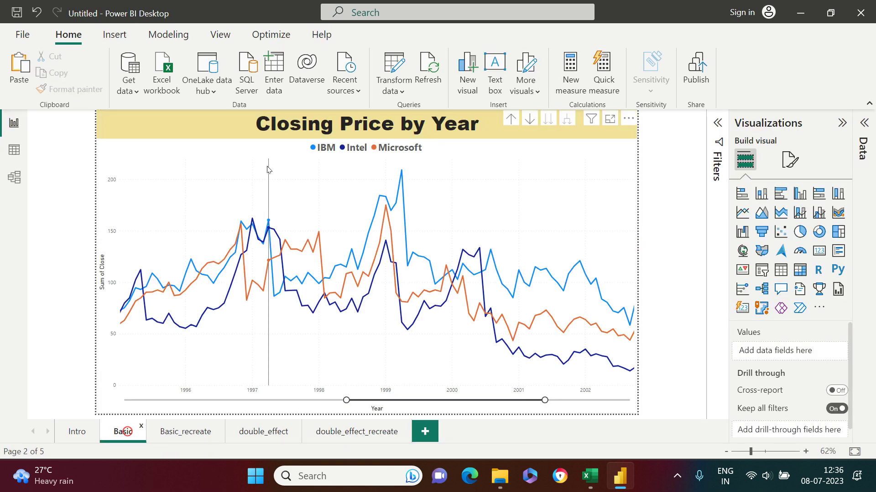
{"action": "mouse_move", "coordinate": [268, 169]}
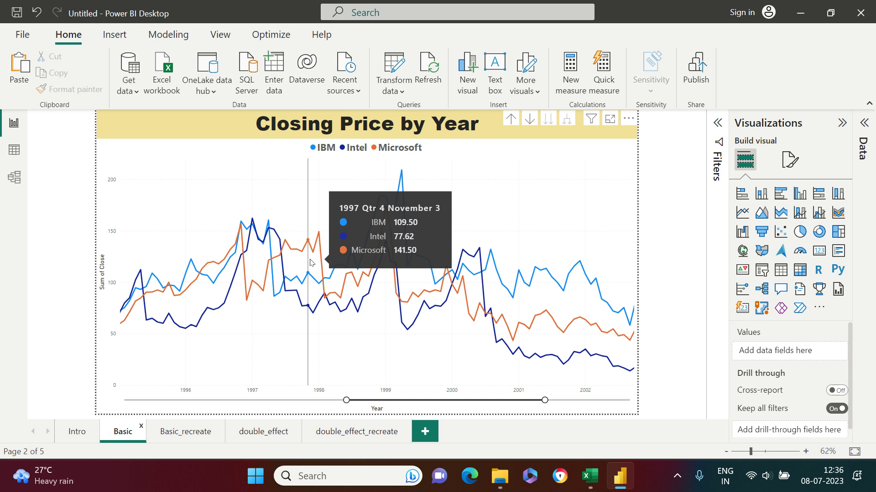
{"action": "left_click_drag", "start_coordinate": [486, 400], "coordinate": [609, 411]}
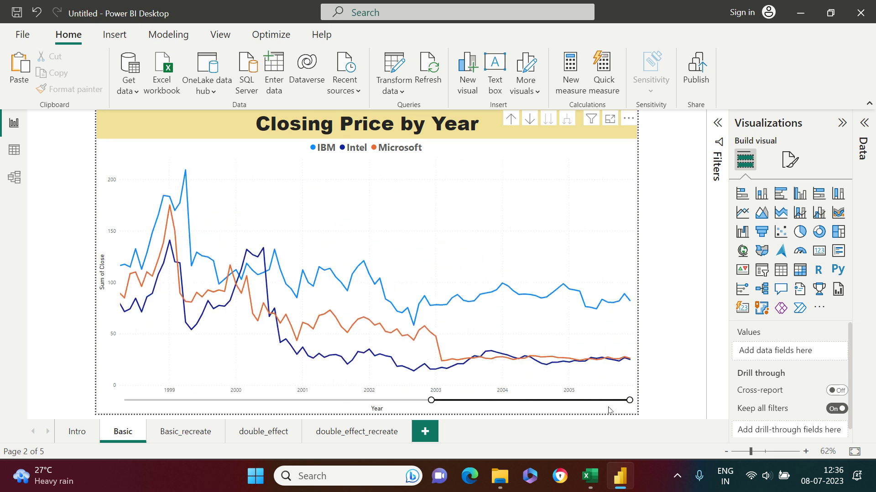
{"action": "left_click_drag", "start_coordinate": [432, 417], "coordinate": [228, 417]}
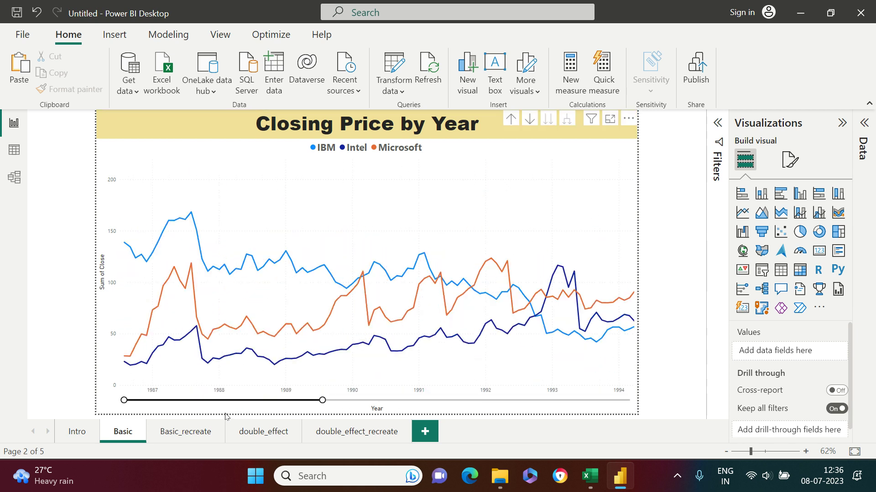
{"action": "left_click_drag", "start_coordinate": [294, 400], "coordinate": [460, 402]}
{"action": "left_click_drag", "start_coordinate": [541, 405], "coordinate": [597, 400]}
Widen the Closing Price by Year chart's zoom range to cover the full period.
{"action": "left_click", "coordinate": [417, 411]}
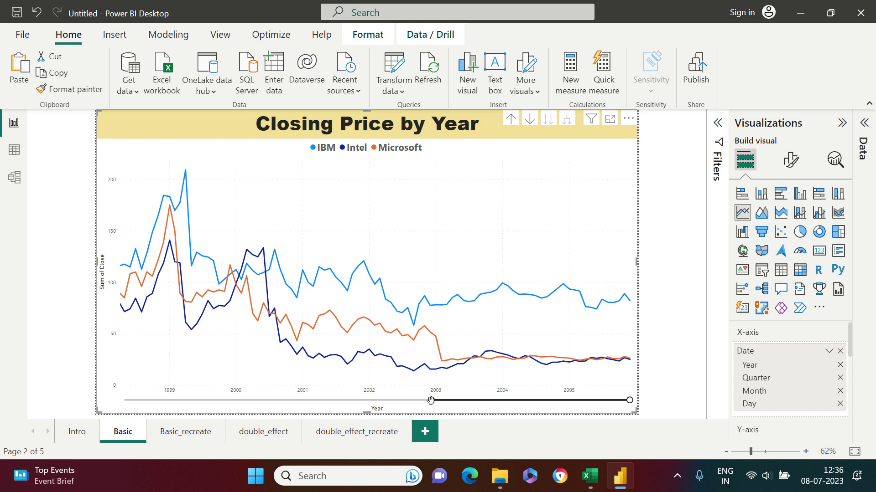
{"action": "left_click_drag", "start_coordinate": [431, 400], "coordinate": [75, 397]}
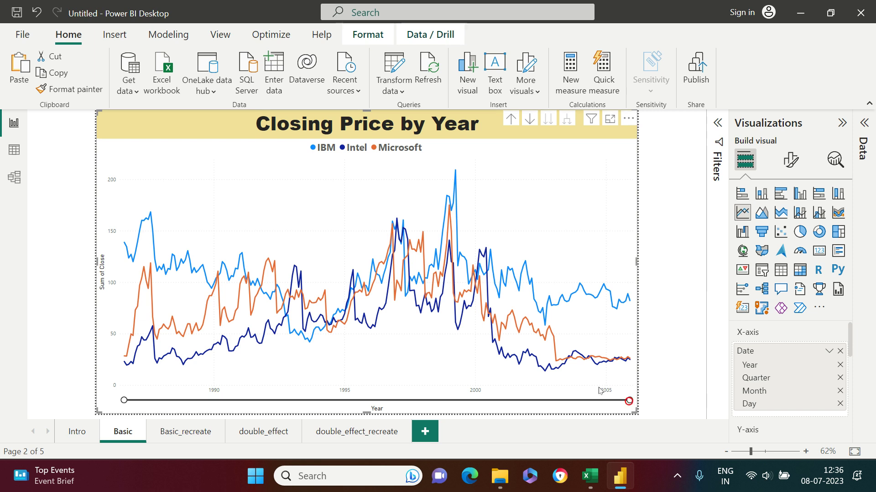
{"action": "mouse_move", "coordinate": [390, 356]}
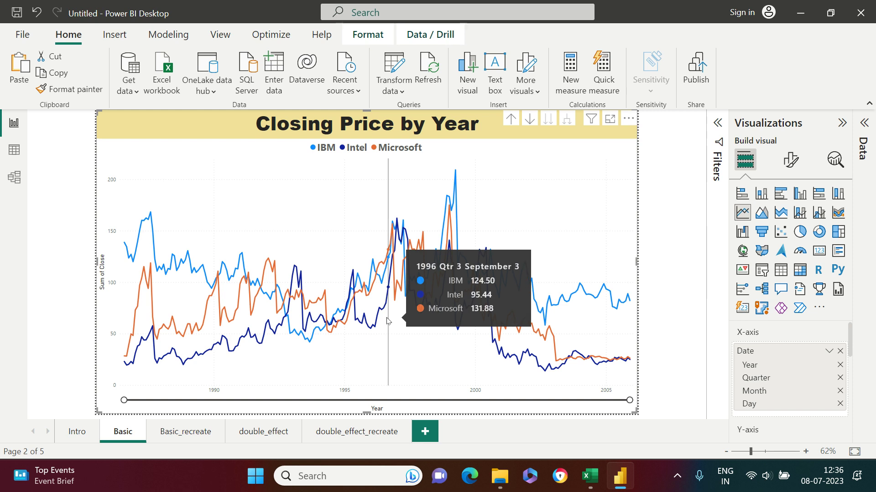
Build a line chart of Close by Date on the Basic_recreate page and enlarge it to nearly the full page width.
{"action": "left_click", "coordinate": [173, 432]}
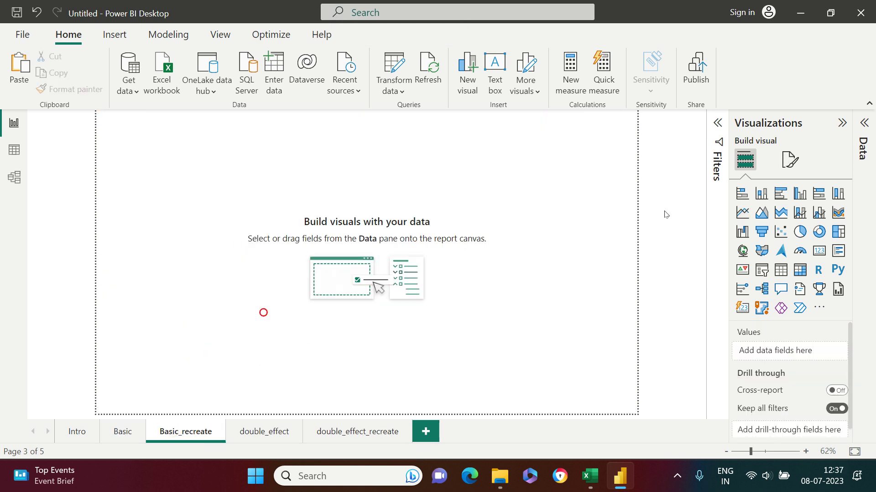
{"action": "left_click", "coordinate": [742, 212]}
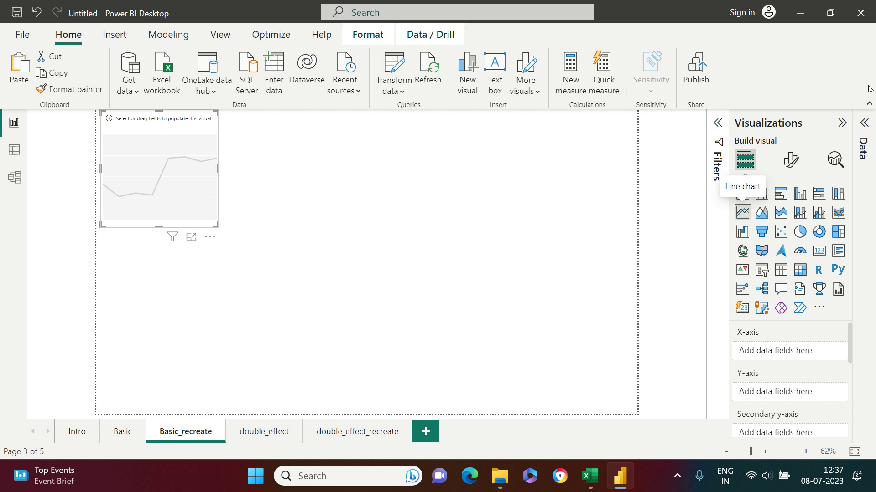
{"action": "left_click", "coordinate": [862, 122]}
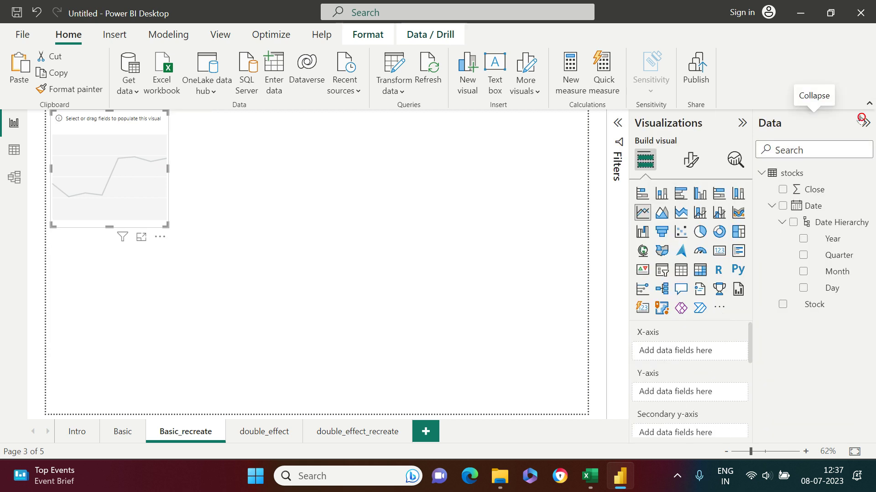
{"action": "left_click", "coordinate": [784, 208]}
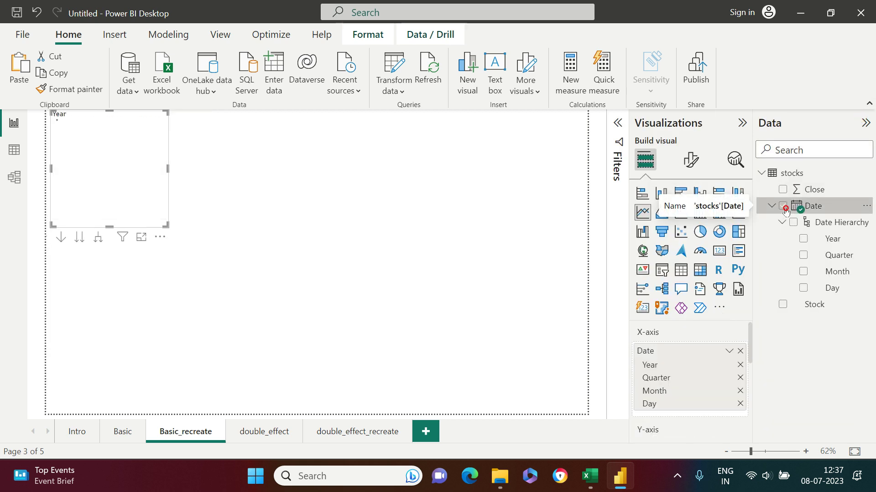
{"action": "left_click", "coordinate": [783, 190]}
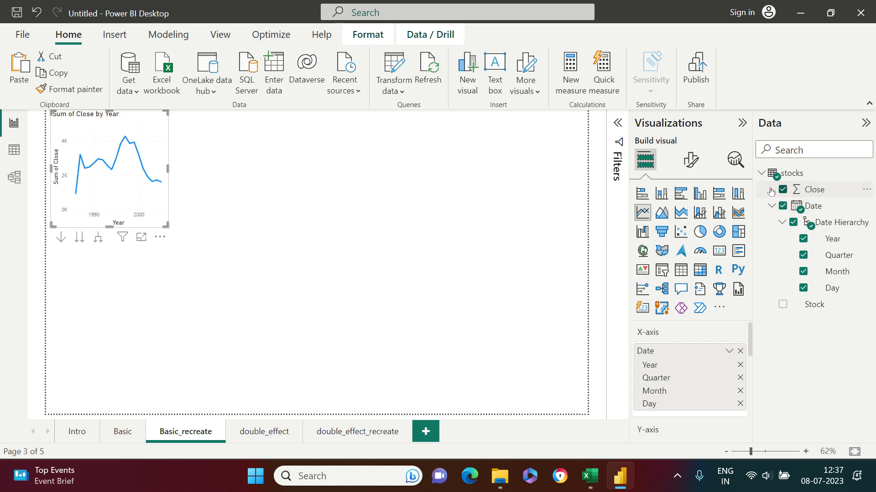
{"action": "left_click_drag", "start_coordinate": [165, 225], "coordinate": [584, 335]}
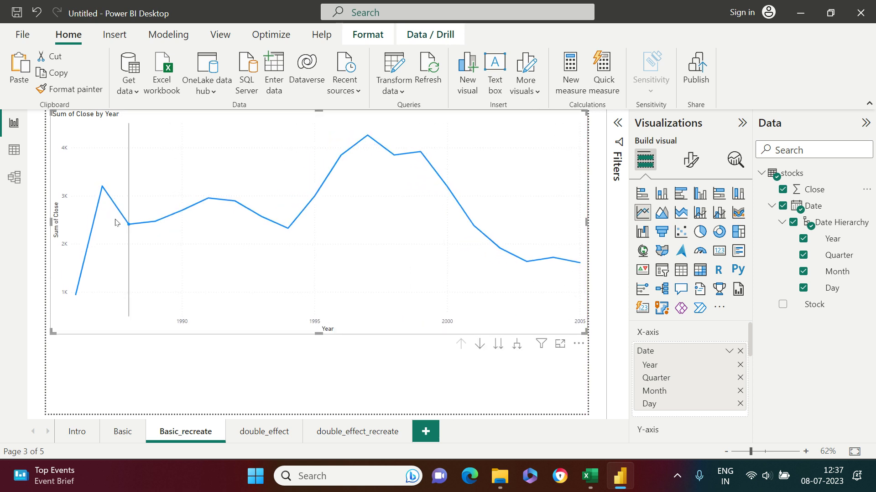
{"action": "mouse_move", "coordinate": [134, 233]}
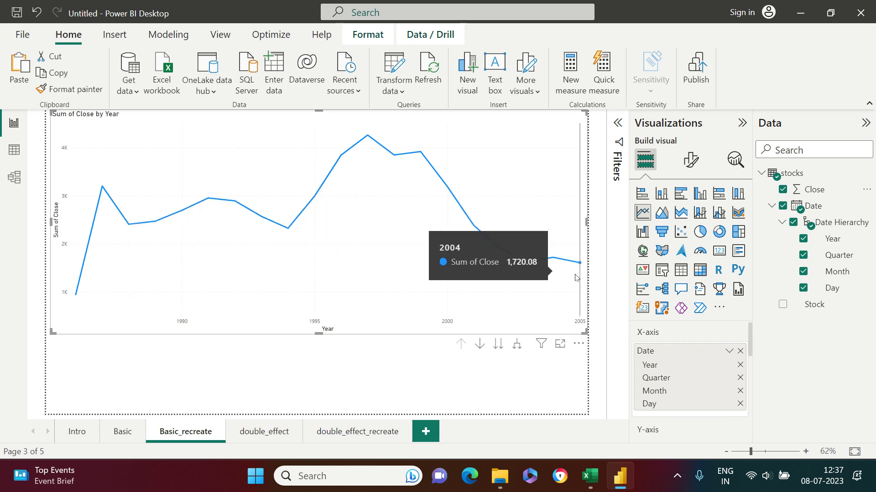
Set the Stock field as the line chart's legend to split it into one line per company.
{"action": "left_click", "coordinate": [782, 305]}
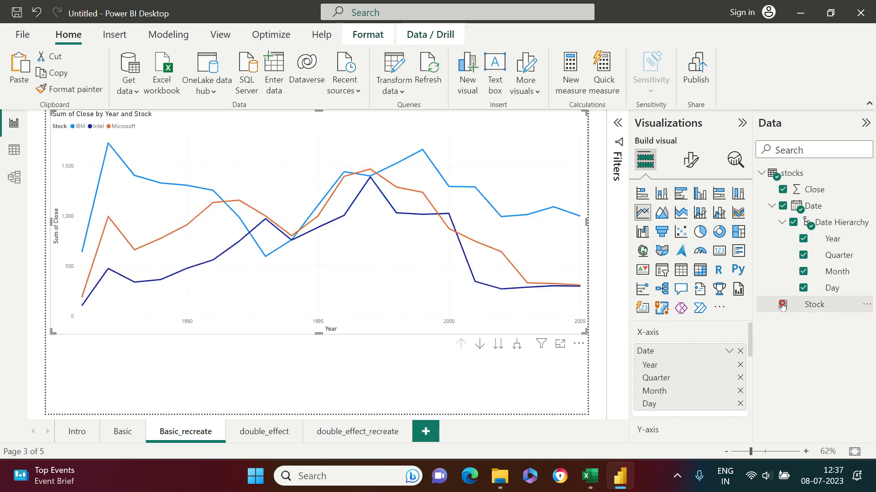
{"action": "left_click", "coordinate": [782, 305]}
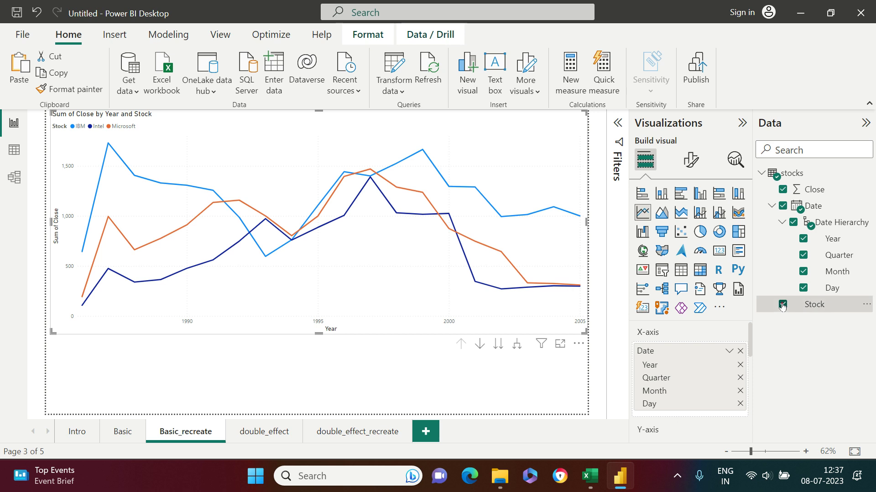
{"action": "scroll", "coordinate": [732, 331], "scroll_direction": "down", "scroll_amount": 3}
{"action": "scroll", "coordinate": [732, 356], "scroll_direction": "down", "scroll_amount": 2}
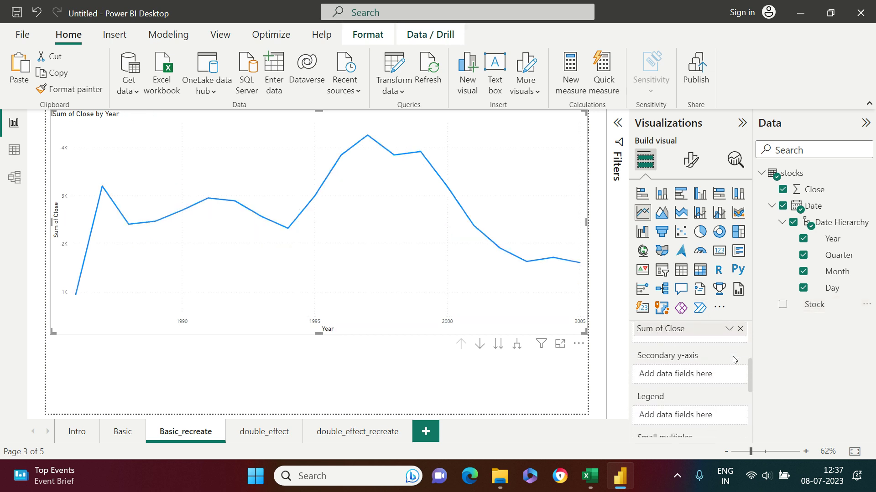
{"action": "scroll", "coordinate": [734, 361], "scroll_direction": "down", "scroll_amount": 2}
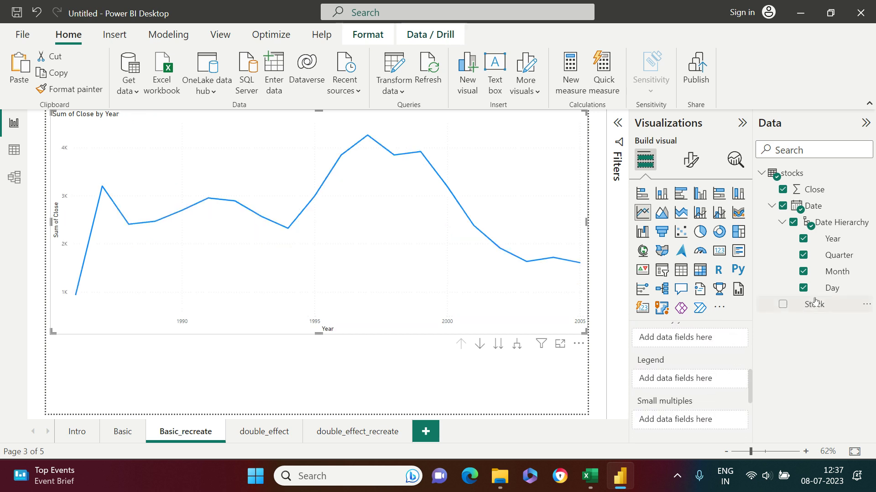
{"action": "left_click_drag", "start_coordinate": [816, 308], "coordinate": [693, 382]}
{"action": "mouse_move", "coordinate": [218, 237]}
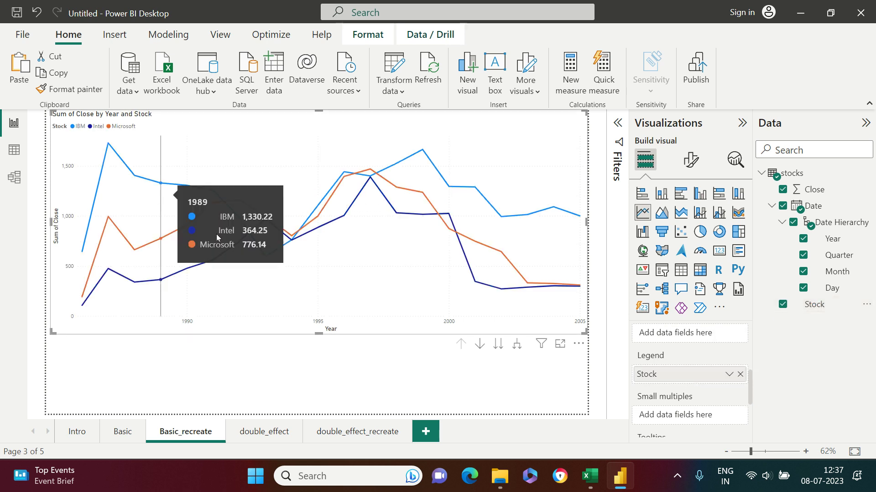
Collapse the Visualizations pane and move the line chart lower to leave space above it.
{"action": "left_click", "coordinate": [742, 123]}
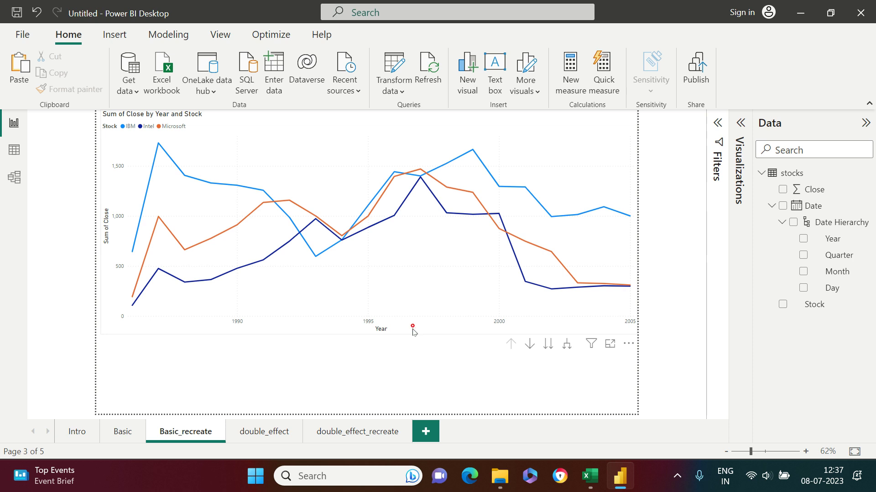
{"action": "scroll", "coordinate": [416, 335], "scroll_direction": "up", "scroll_amount": 1}
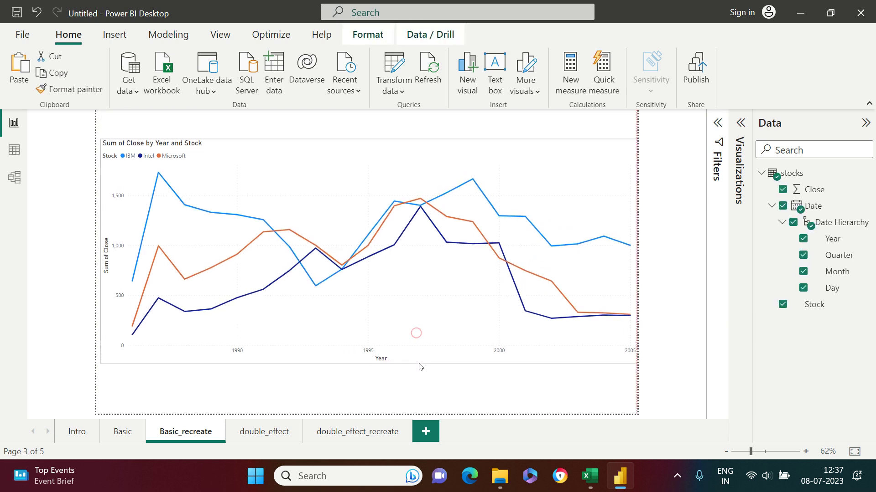
Remove the Date Hierarchy from the chart and add it back so all date levels are plotted.
{"action": "left_click", "coordinate": [811, 228]}
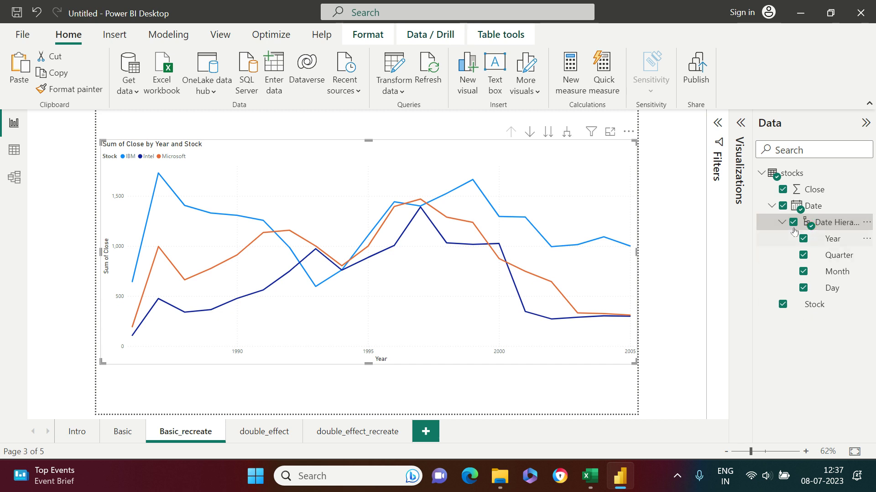
{"action": "left_click", "coordinate": [792, 223]}
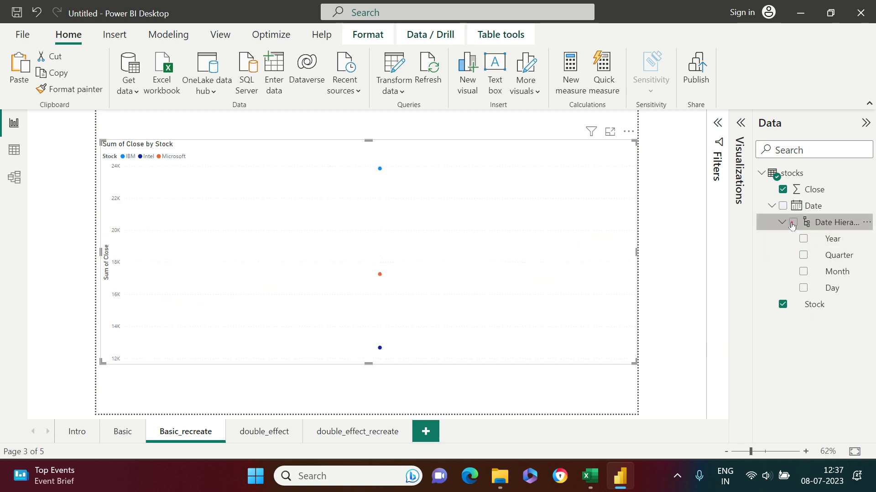
{"action": "left_click", "coordinate": [792, 223]}
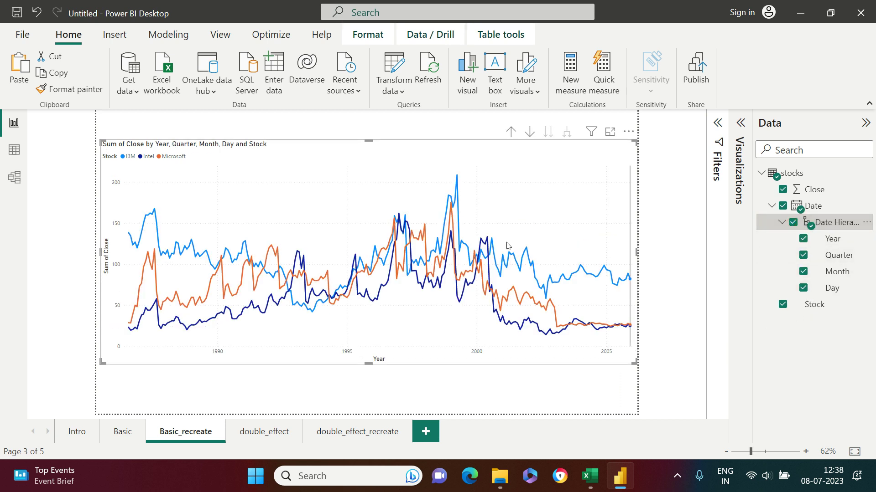
Remove the Month, Quarter and Day levels from the chart, keeping only Year.
{"action": "left_click", "coordinate": [803, 271]}
{"action": "left_click", "coordinate": [803, 255]}
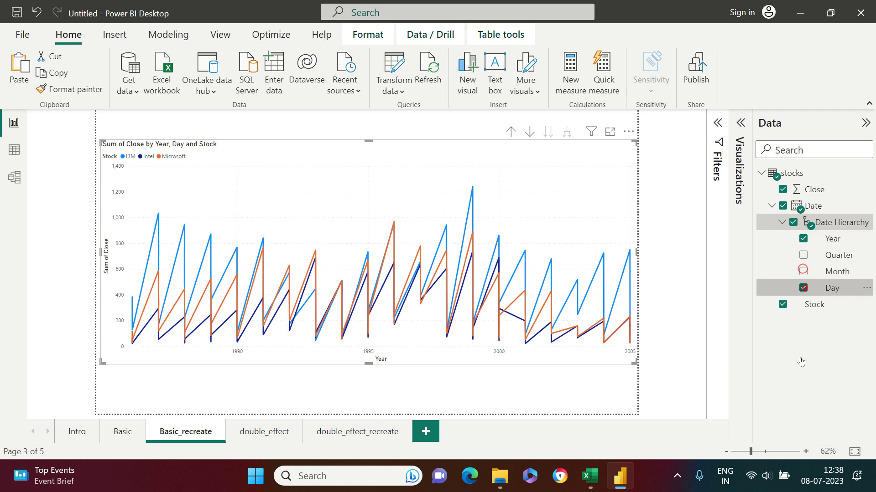
{"action": "left_click", "coordinate": [803, 288]}
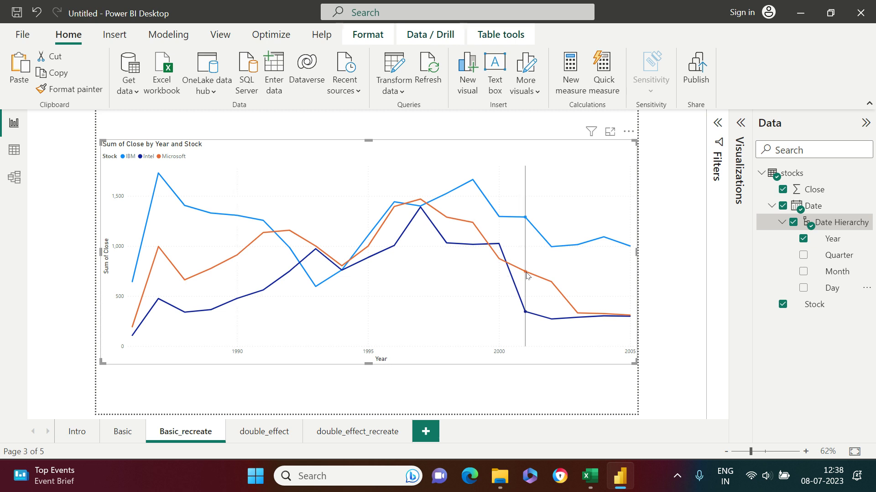
Add the Quarter, Month and Day levels back to the chart's date axis.
{"action": "left_click", "coordinate": [803, 255]}
{"action": "left_click", "coordinate": [804, 271]}
{"action": "left_click", "coordinate": [803, 287]}
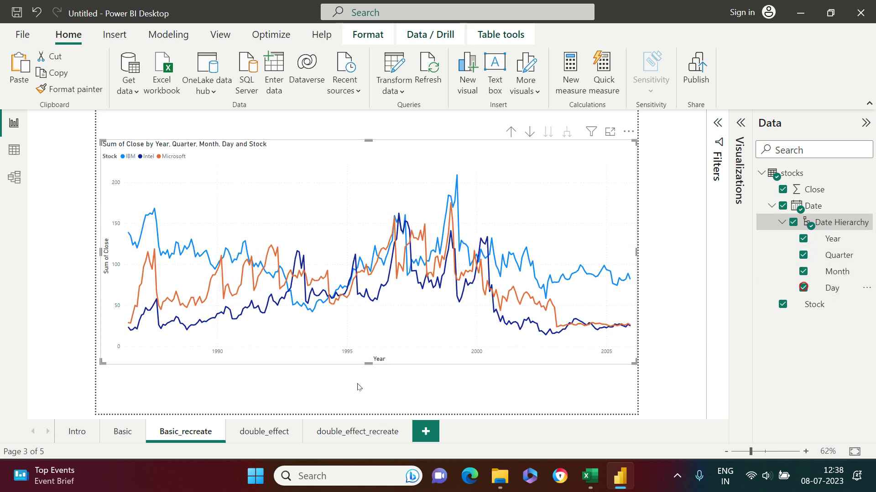
Remove the Year level from the chart's date axis and add it back, clearing the whole Date Hierarchy at the end.
{"action": "left_click", "coordinate": [803, 238]}
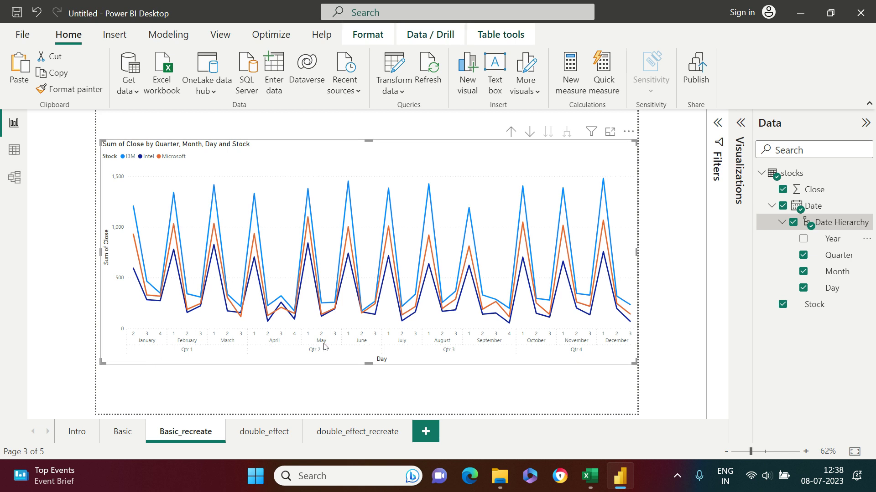
{"action": "left_click", "coordinate": [803, 238]}
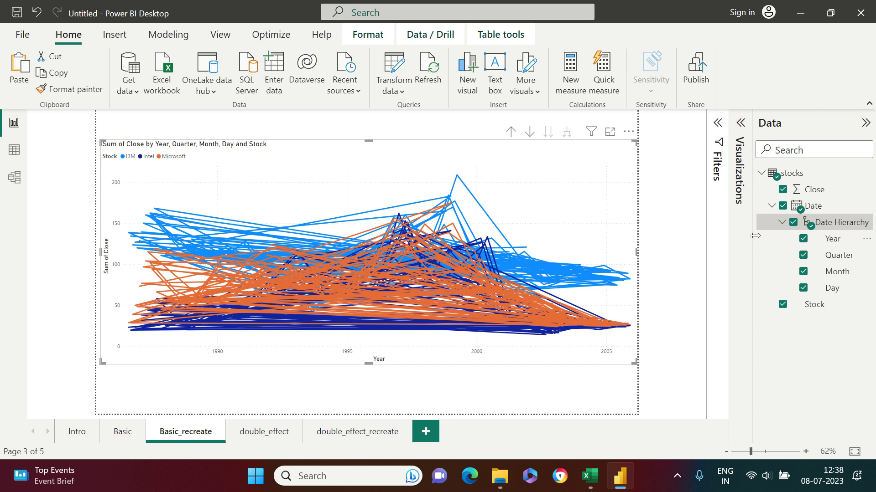
{"action": "left_click", "coordinate": [792, 223]}
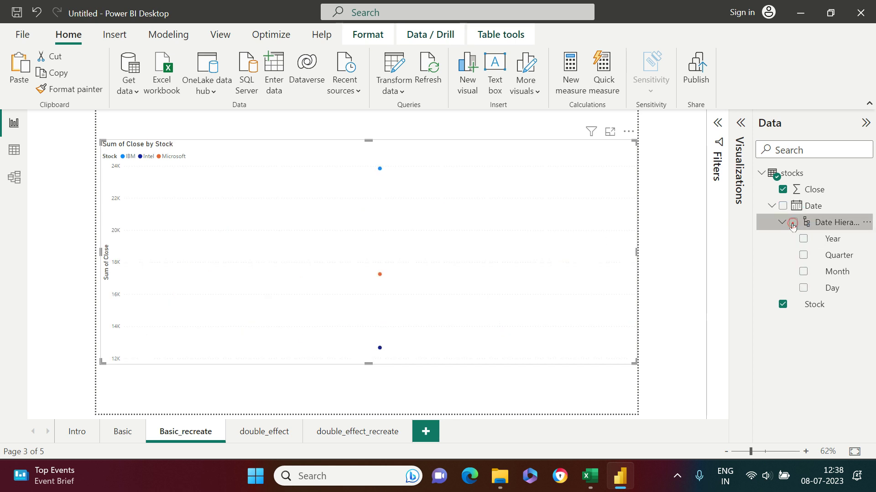
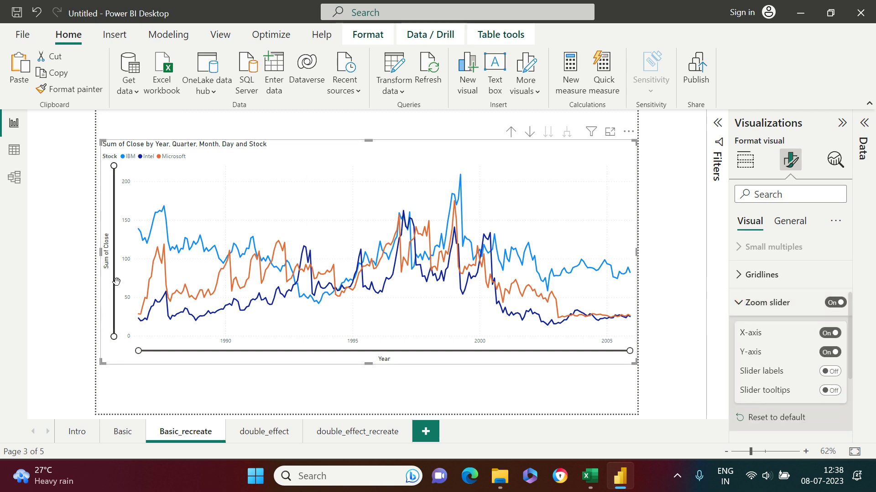
Turn off the Y-axis zoom slider on the line chart, keeping only the X-axis slider.
{"action": "left_click", "coordinate": [827, 354]}
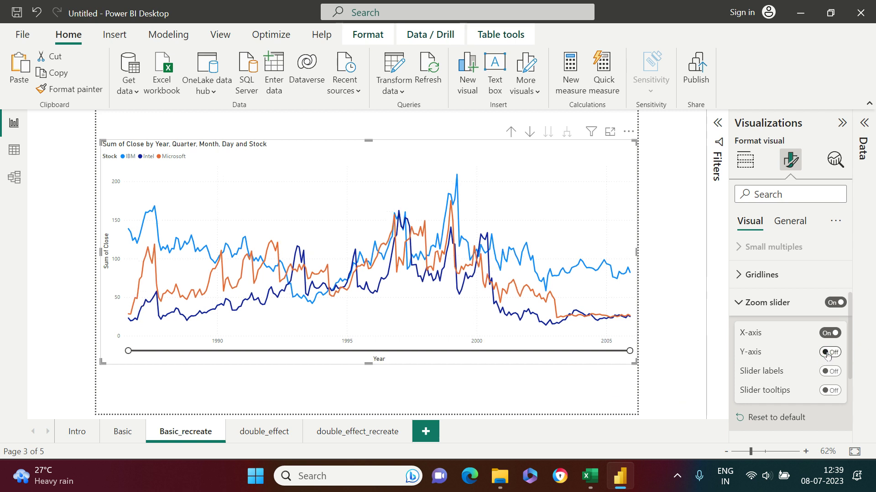
{"action": "left_click", "coordinate": [743, 303]}
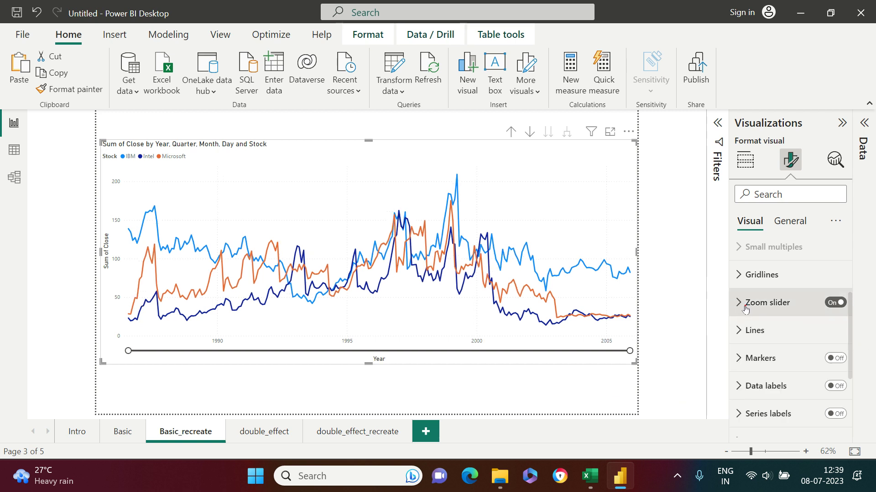
Narrow and shift the chart's X-axis zoom slider until it covers about early 1997 to late 1999.
{"action": "left_click_drag", "start_coordinate": [128, 351], "coordinate": [596, 354]}
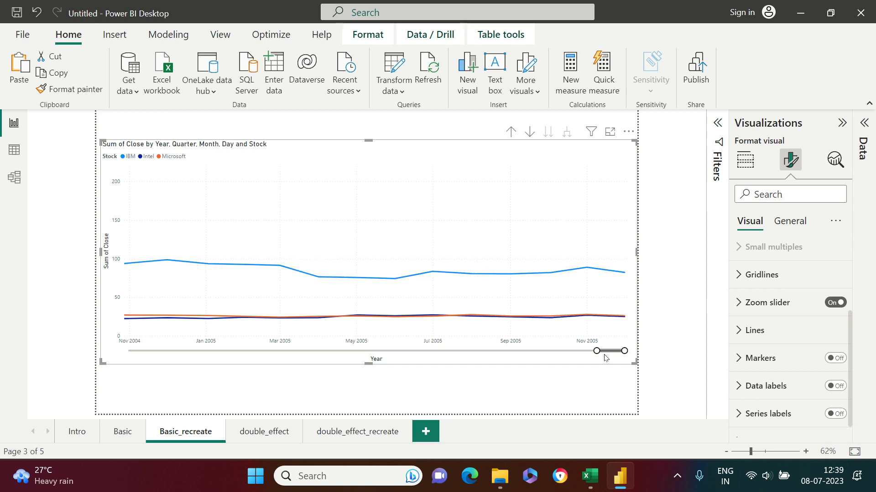
{"action": "mouse_move", "coordinate": [514, 347]}
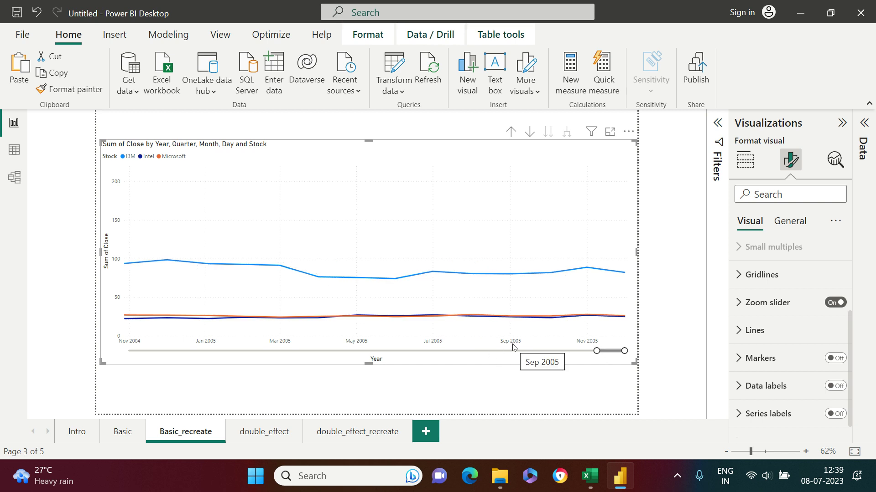
{"action": "left_click_drag", "start_coordinate": [609, 351], "coordinate": [524, 351]}
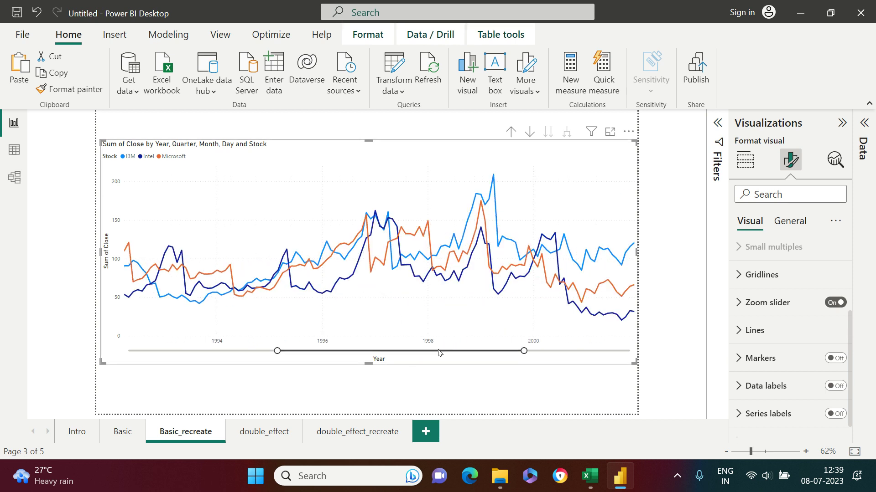
{"action": "left_click_drag", "start_coordinate": [436, 351], "coordinate": [461, 351]}
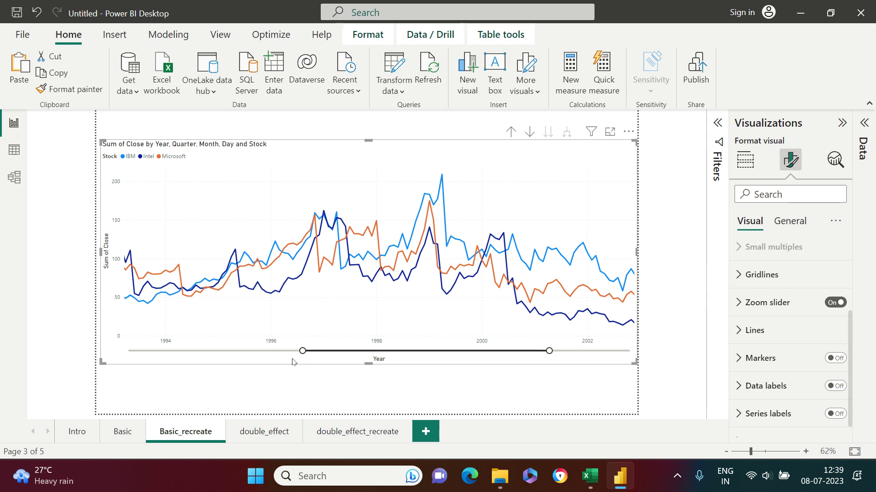
{"action": "left_click_drag", "start_coordinate": [342, 351], "coordinate": [368, 351]}
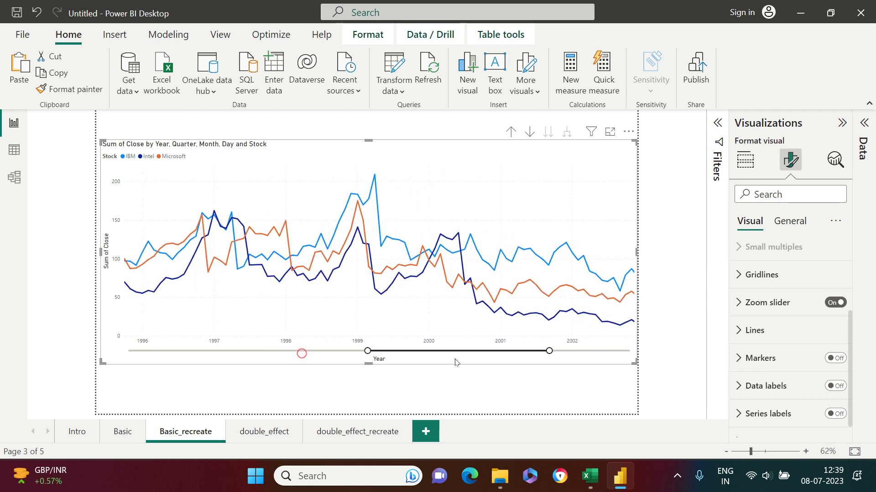
{"action": "left_click_drag", "start_coordinate": [548, 352], "coordinate": [469, 357]}
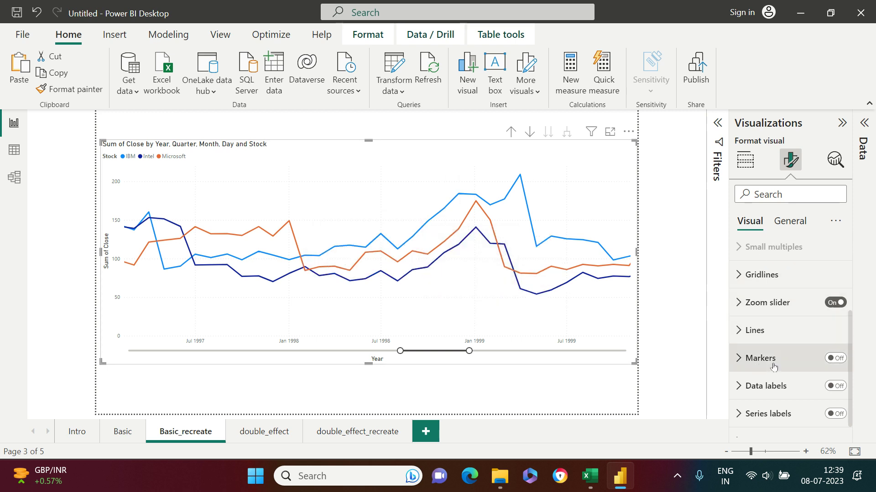
{"action": "scroll", "coordinate": [769, 368], "scroll_direction": "down", "scroll_amount": 1}
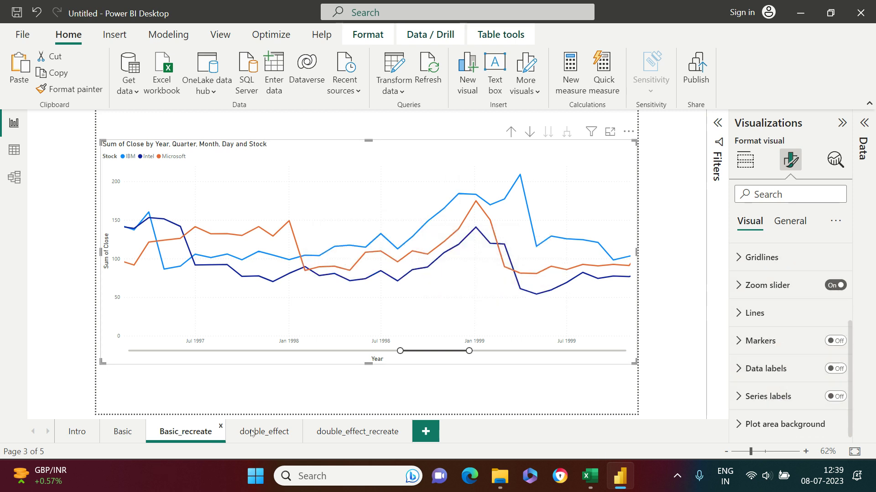
Open the double_effect page and select Microsoft in the stock slicer to examine how its line is highlighted.
{"action": "left_click", "coordinate": [268, 432]}
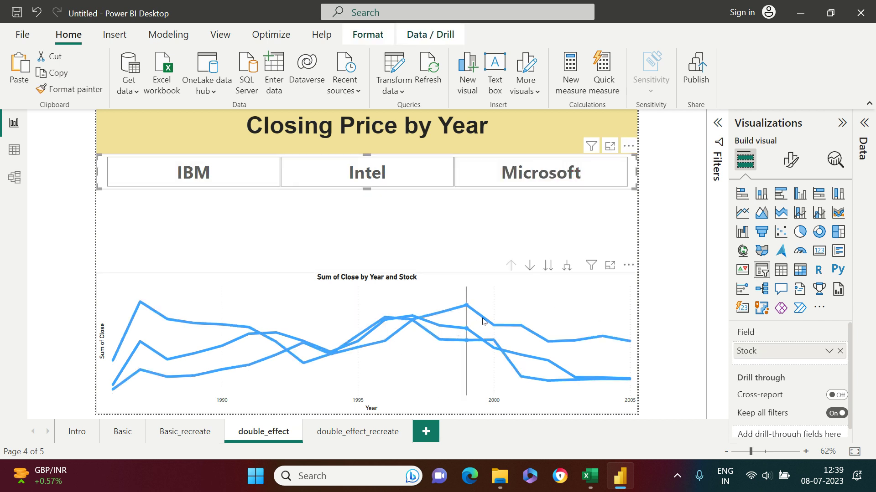
{"action": "mouse_move", "coordinate": [487, 343]}
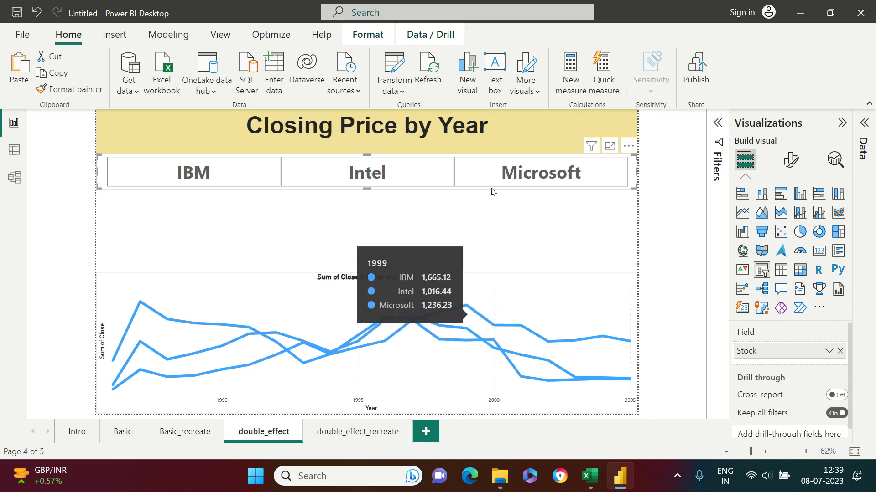
{"action": "left_click", "coordinate": [503, 172]}
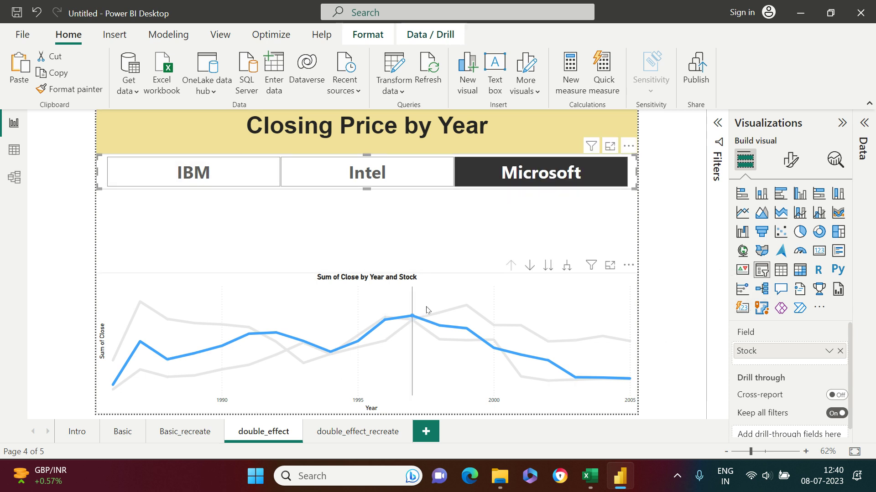
Build a line chart of Close by Date with Stock as legend on the double_effect_recreate page and move it to the page's middle.
{"action": "left_click", "coordinate": [361, 434]}
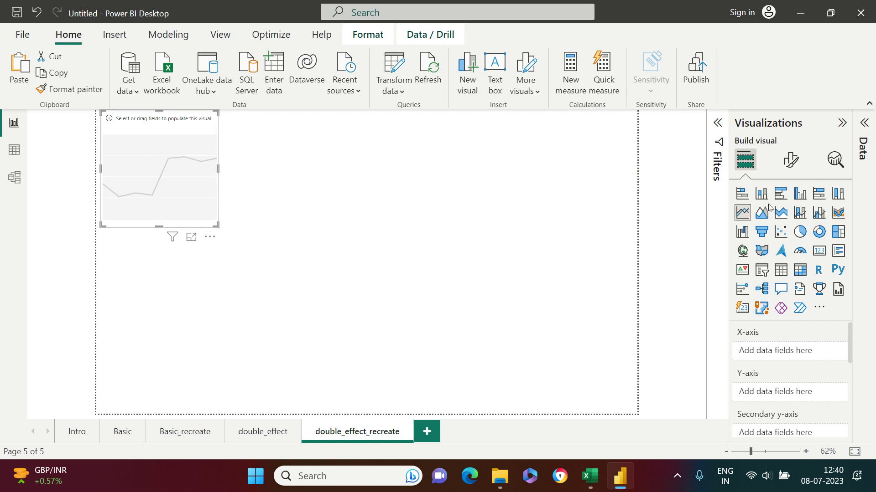
{"action": "left_click", "coordinate": [864, 123]}
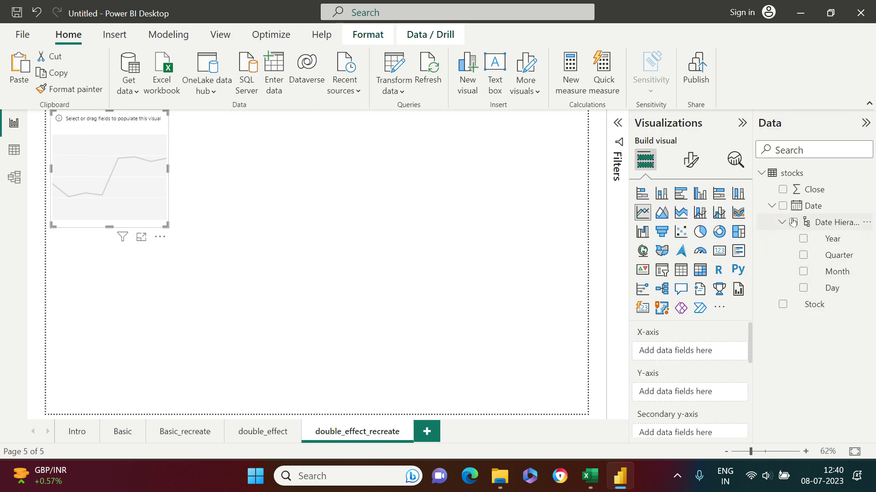
{"action": "left_click", "coordinate": [783, 206]}
{"action": "left_click", "coordinate": [782, 189]}
{"action": "left_click", "coordinate": [783, 305]}
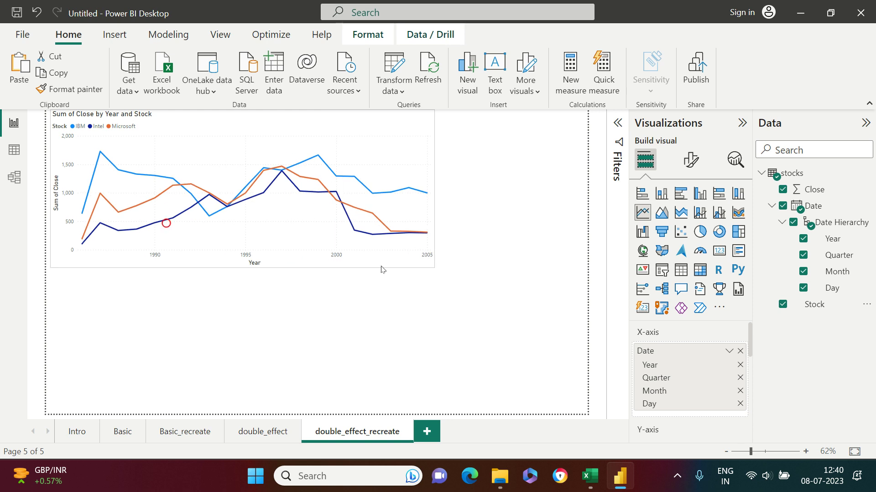
{"action": "left_click_drag", "start_coordinate": [312, 265], "coordinate": [373, 336]}
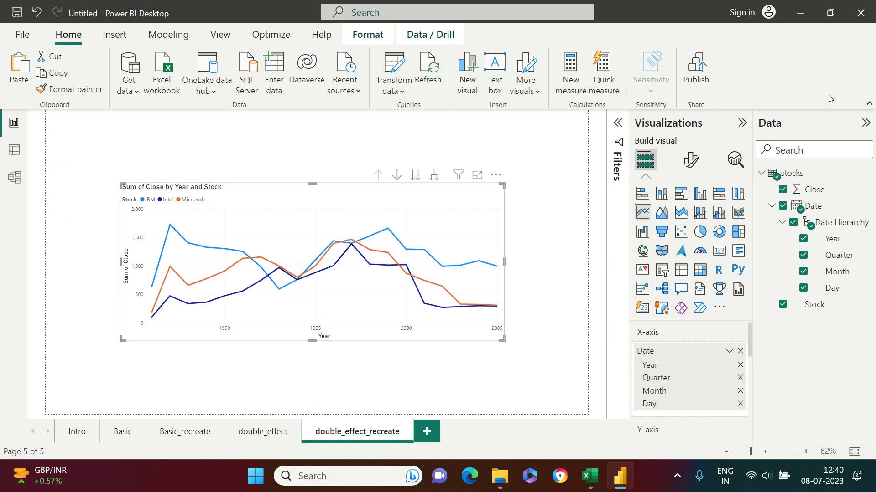
{"action": "left_click", "coordinate": [860, 125]}
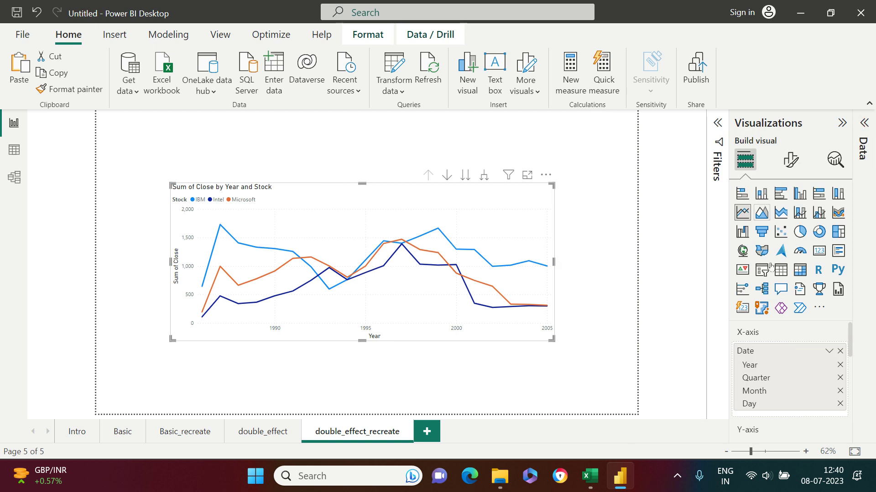
Turn off the line chart's Y-axis, secondary Y-axis and legend, and extend the chart's left side outward.
{"action": "left_click", "coordinate": [790, 160]}
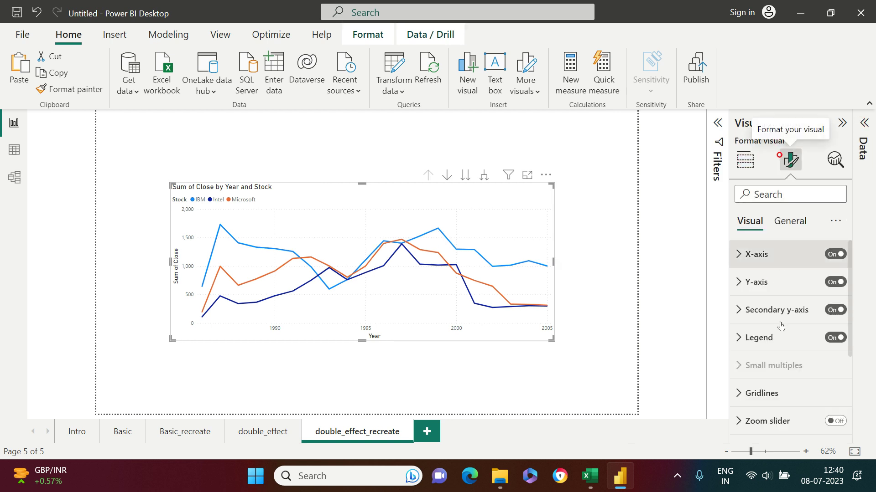
{"action": "left_click", "coordinate": [751, 289]}
{"action": "left_click", "coordinate": [743, 281]}
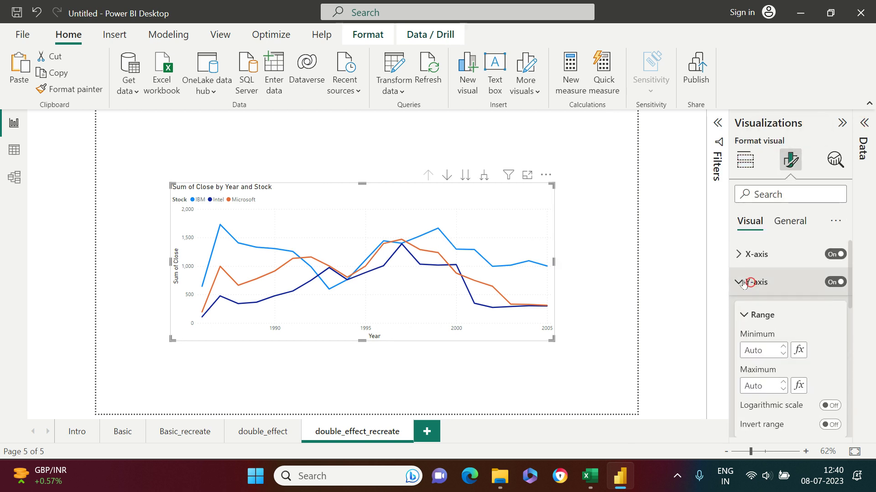
{"action": "left_click", "coordinate": [834, 281]}
{"action": "left_click", "coordinate": [835, 308]}
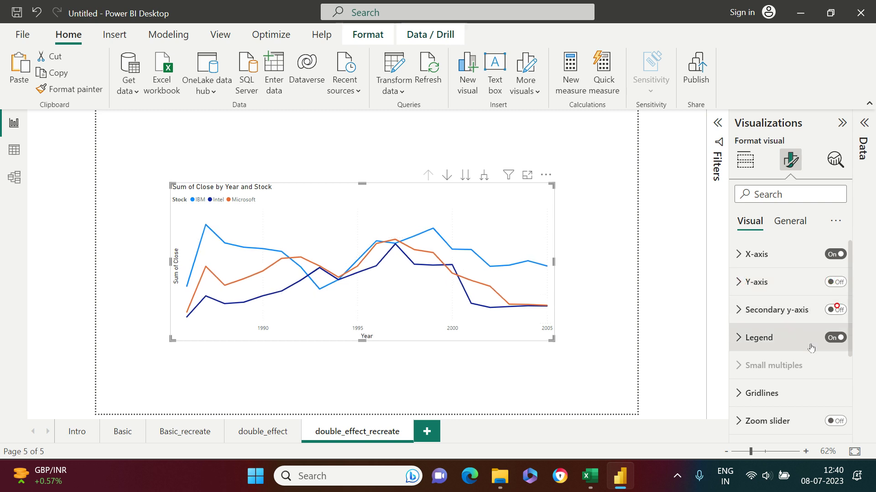
{"action": "left_click", "coordinate": [832, 339]}
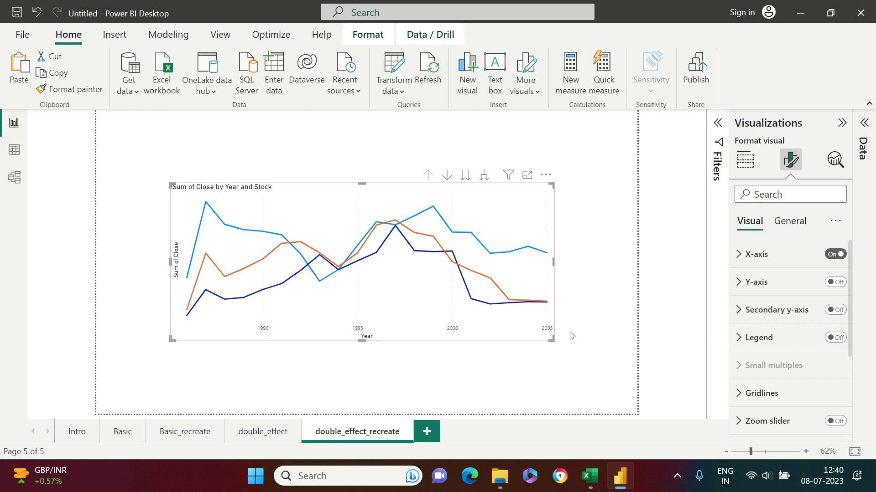
{"action": "left_click_drag", "start_coordinate": [172, 339], "coordinate": [140, 342]}
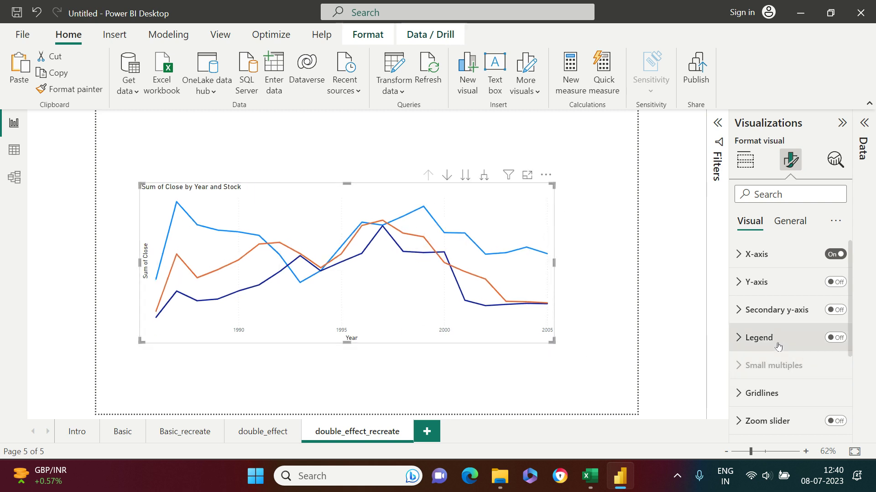
Set the stroke width of all the chart's lines to 7 px and extend the chart's right side slightly.
{"action": "scroll", "coordinate": [778, 358], "scroll_direction": "down", "scroll_amount": 3}
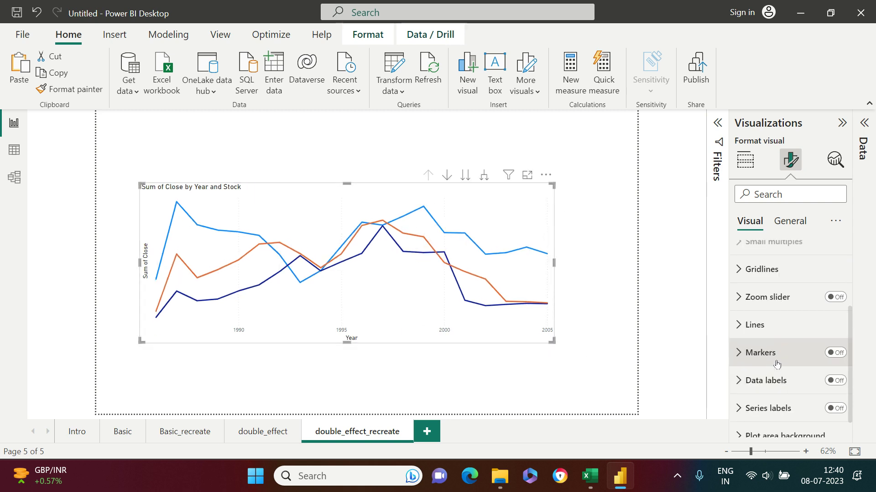
{"action": "left_click", "coordinate": [760, 325]}
{"action": "scroll", "coordinate": [781, 365], "scroll_direction": "down", "scroll_amount": 3}
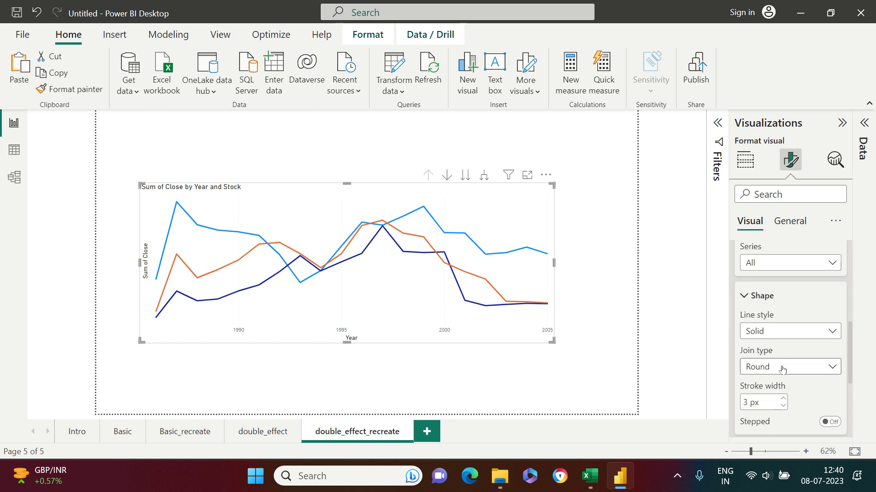
{"action": "scroll", "coordinate": [781, 369], "scroll_direction": "down", "scroll_amount": 2}
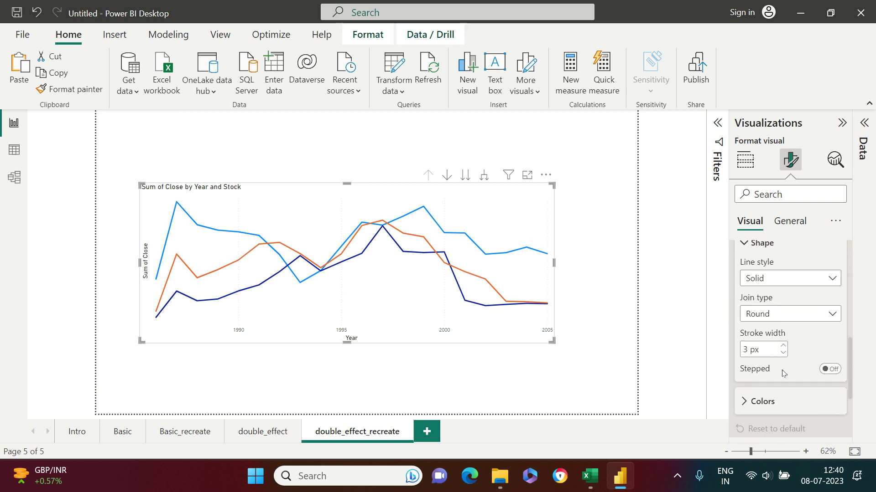
{"action": "left_click", "coordinate": [783, 341]}
{"action": "left_click", "coordinate": [783, 341]}
{"action": "left_click", "coordinate": [782, 341]}
{"action": "left_click", "coordinate": [782, 341]}
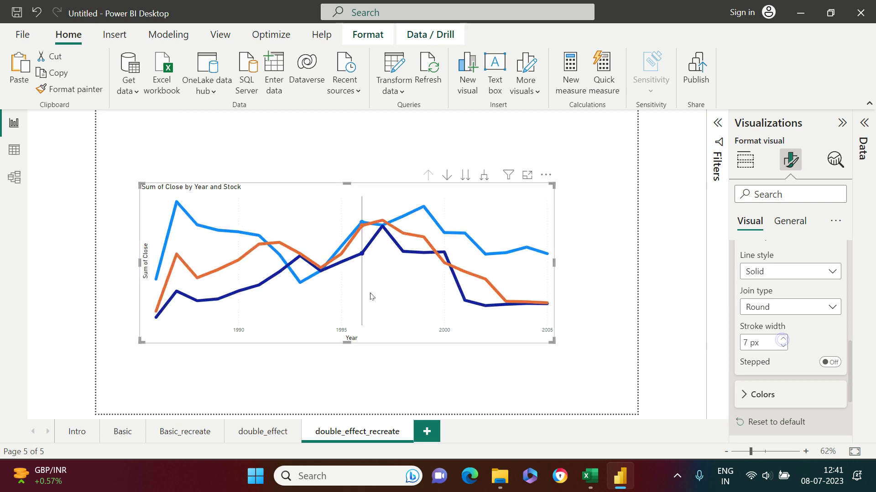
{"action": "left_click", "coordinate": [782, 341]}
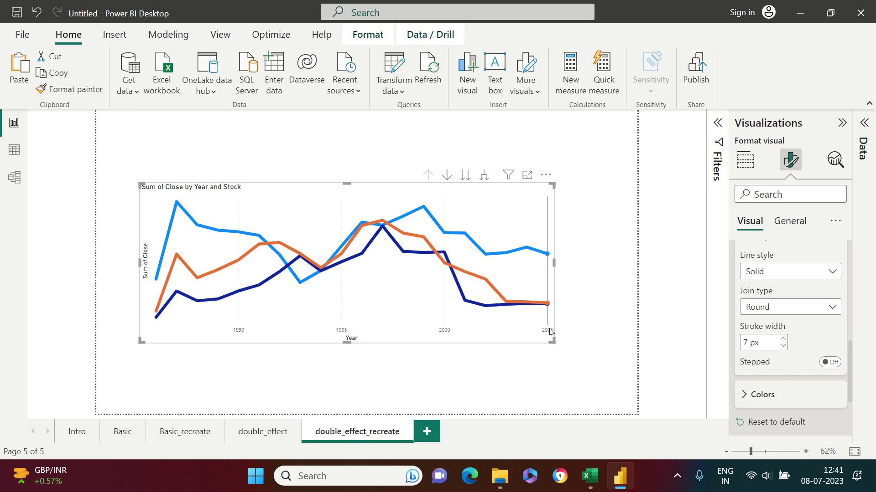
{"action": "left_click_drag", "start_coordinate": [552, 341], "coordinate": [576, 343]}
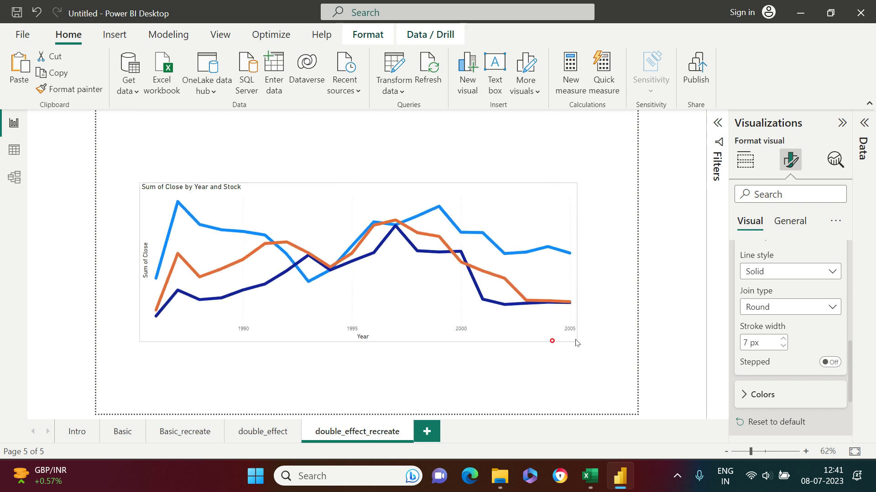
Add a separate slicer visual to the page and populate it with the Stock field.
{"action": "left_click", "coordinate": [608, 389]}
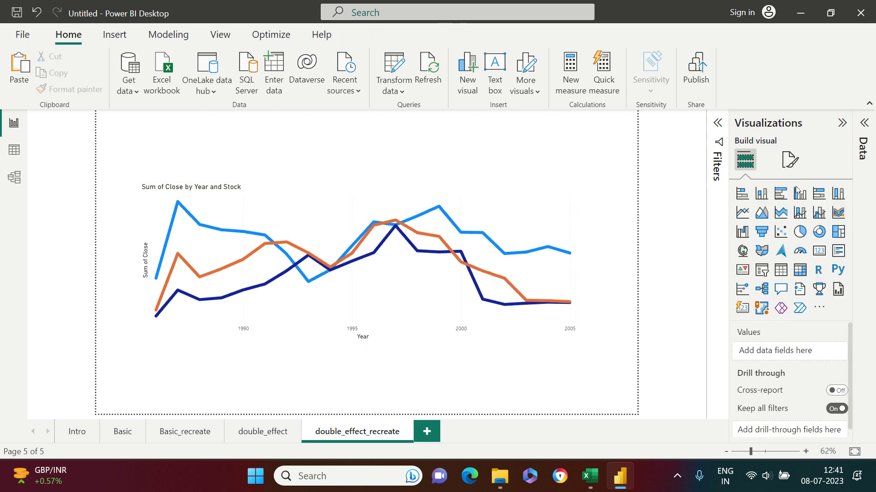
{"action": "left_click", "coordinate": [759, 269]}
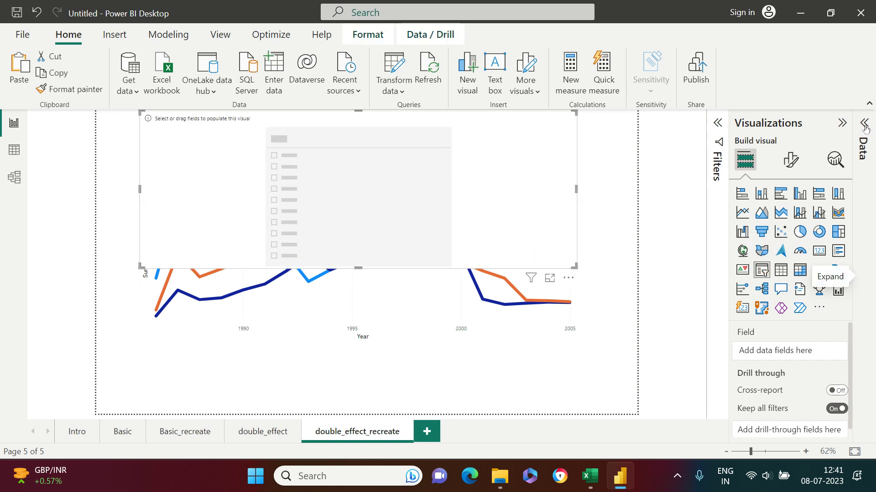
{"action": "left_click", "coordinate": [865, 142]}
{"action": "left_click", "coordinate": [783, 305]}
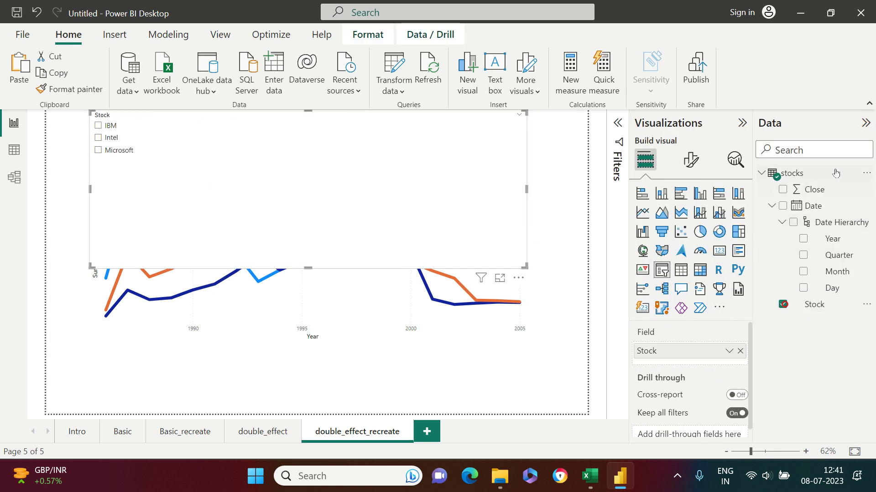
Change the Stock slicer's style to Tile and reduce its height until the three tiles fit in one row.
{"action": "left_click", "coordinate": [690, 160]}
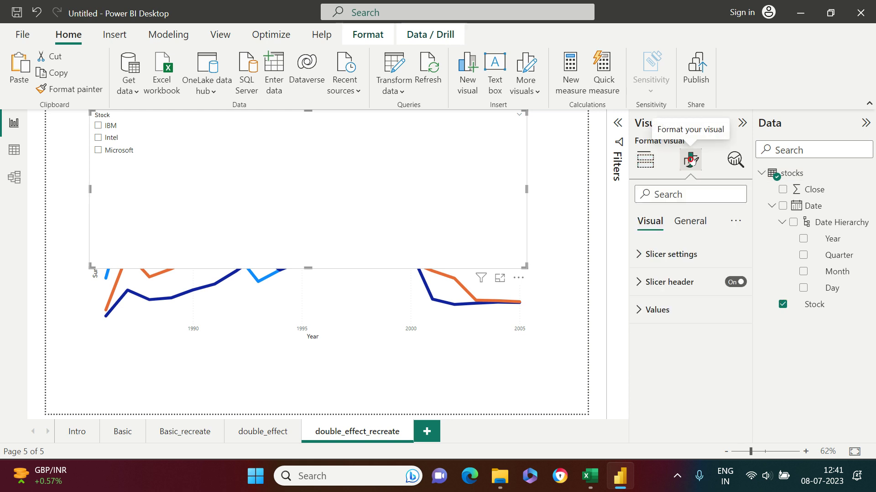
{"action": "left_click", "coordinate": [645, 159]}
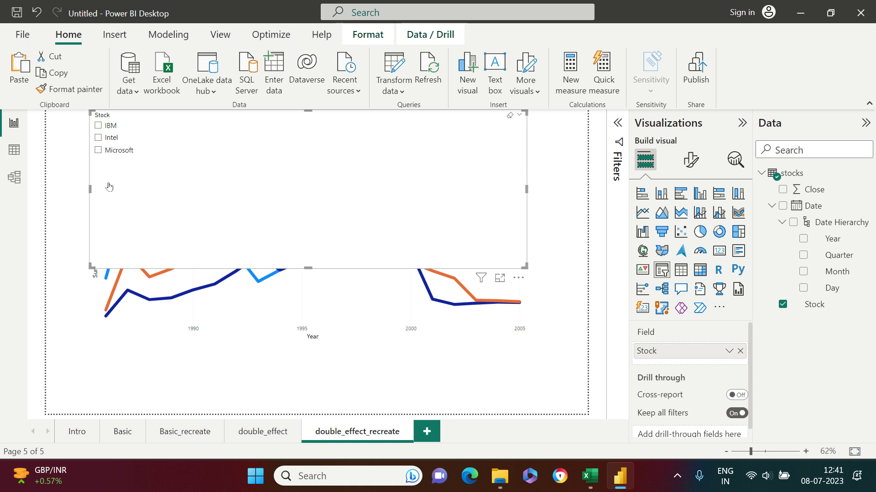
{"action": "left_click", "coordinate": [690, 160]}
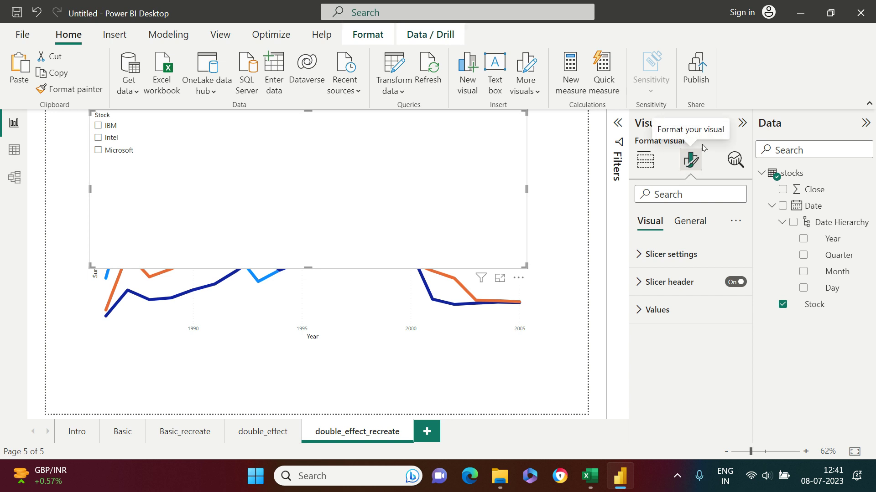
{"action": "left_click", "coordinate": [640, 255]}
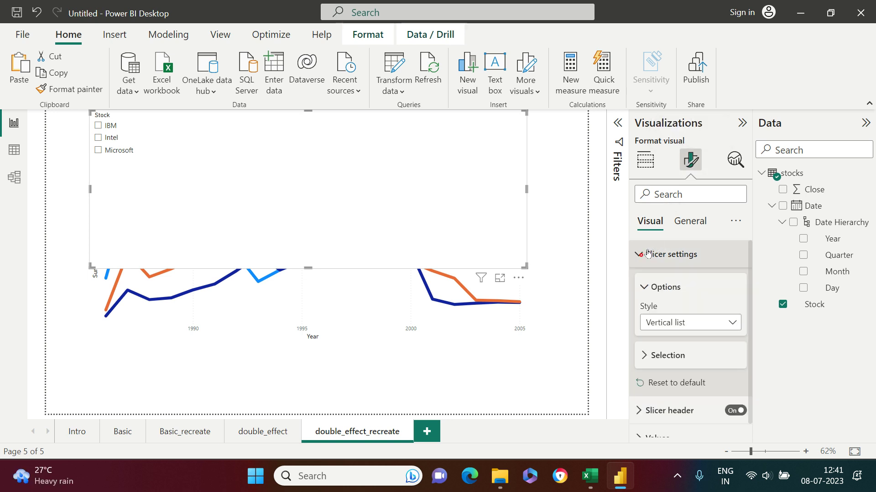
{"action": "left_click", "coordinate": [662, 321]}
{"action": "left_click", "coordinate": [665, 358]}
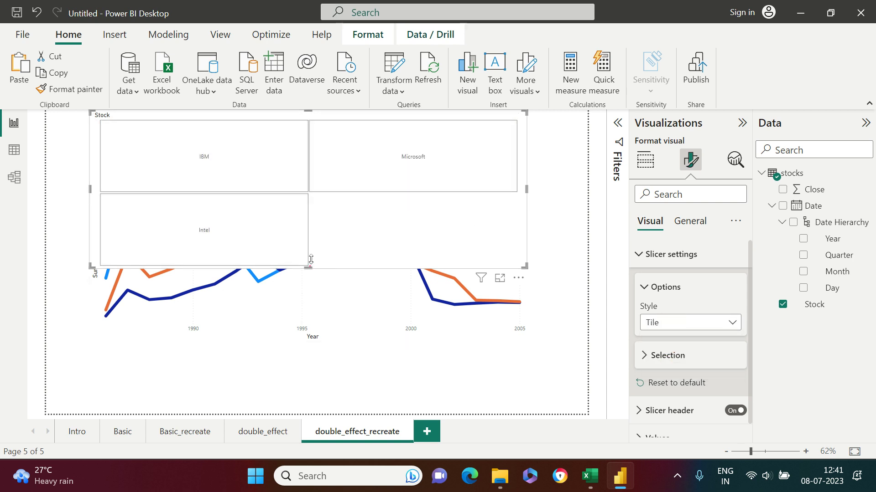
{"action": "left_click_drag", "start_coordinate": [310, 259], "coordinate": [333, 171]}
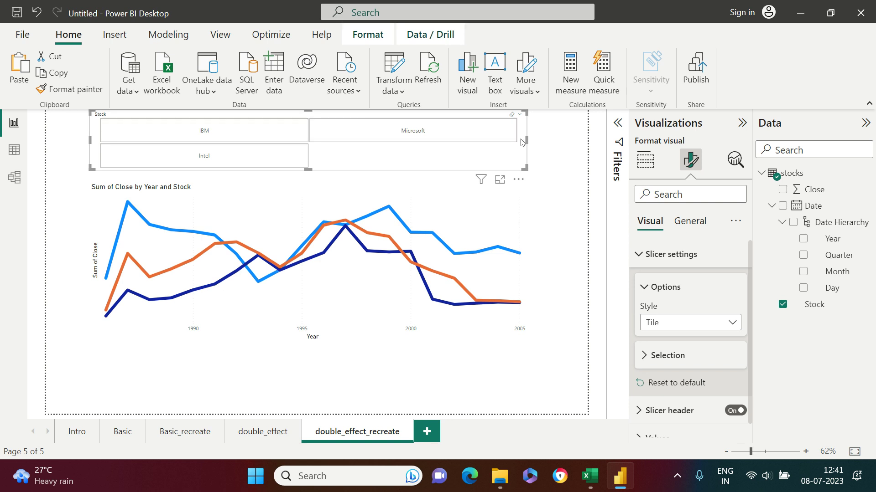
{"action": "mouse_move", "coordinate": [305, 170]}
{"action": "left_mouse_down"}
{"action": "mouse_move", "coordinate": [310, 147]}
{"action": "mouse_move", "coordinate": [303, 168]}
{"action": "mouse_move", "coordinate": [311, 157]}
{"action": "left_mouse_up"}
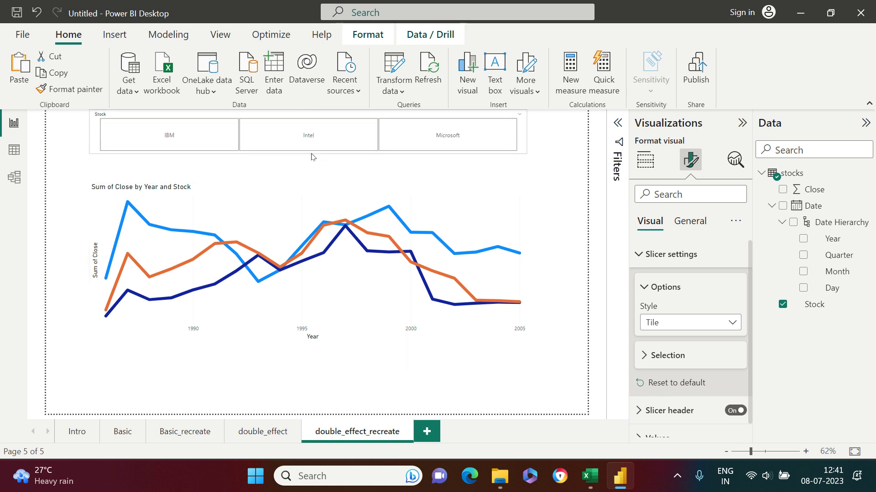
Set the slicer values' font size to 22 and make them bold.
{"action": "scroll", "coordinate": [665, 416], "scroll_direction": "down", "scroll_amount": 1}
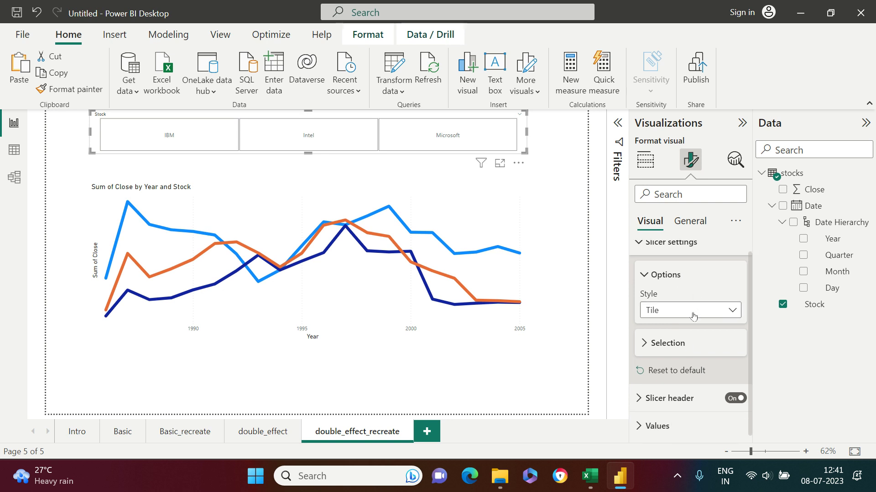
{"action": "left_click", "coordinate": [657, 424]}
{"action": "scroll", "coordinate": [672, 378], "scroll_direction": "down", "scroll_amount": 3}
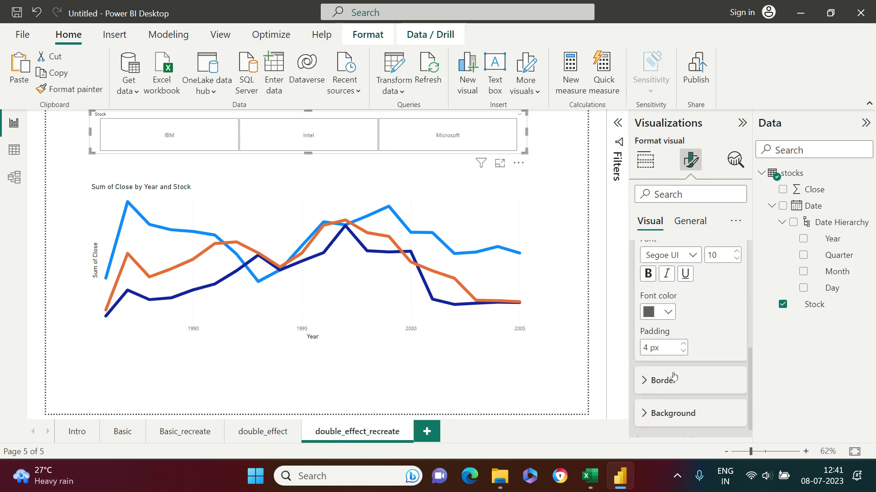
{"action": "left_click", "coordinate": [736, 252]}
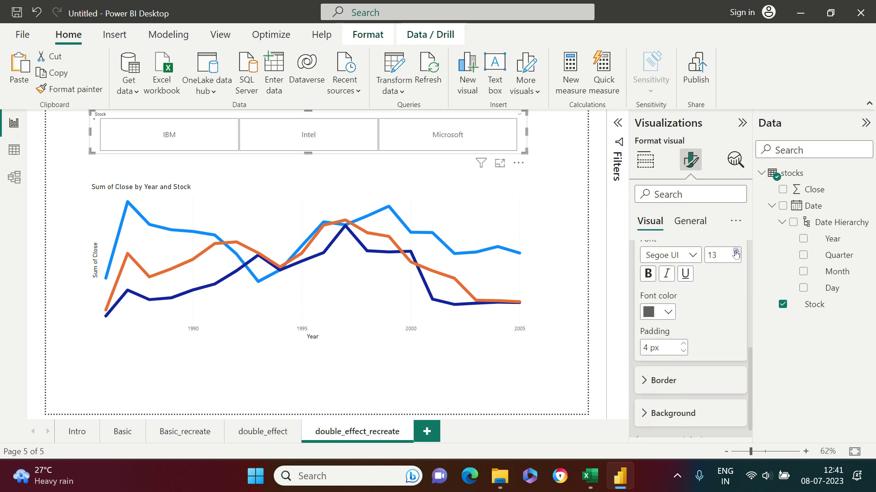
{"action": "left_click", "coordinate": [736, 251]}
{"action": "left_click", "coordinate": [736, 251]}
{"action": "left_click", "coordinate": [736, 251]}
{"action": "left_click", "coordinate": [737, 251]}
{"action": "left_click", "coordinate": [737, 251]}
{"action": "left_click", "coordinate": [737, 251]}
{"action": "left_click", "coordinate": [737, 251]}
{"action": "left_click", "coordinate": [737, 252]}
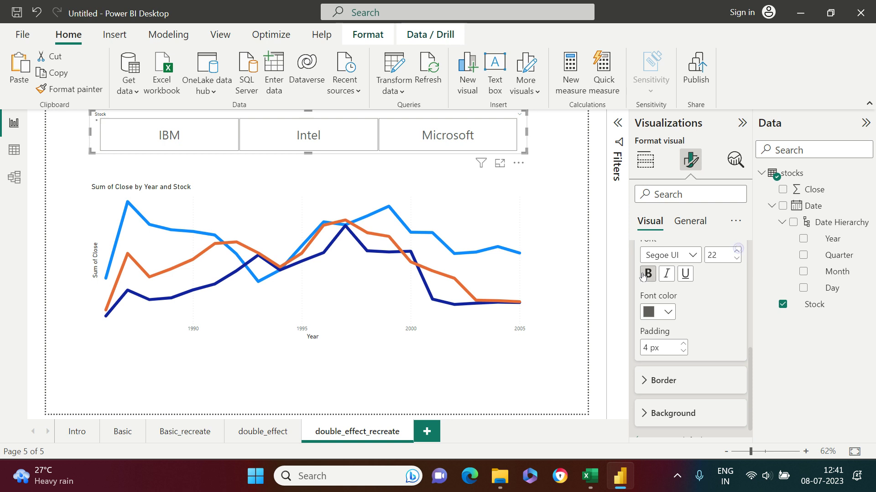
{"action": "left_click", "coordinate": [646, 274]}
{"action": "left_click", "coordinate": [572, 233]}
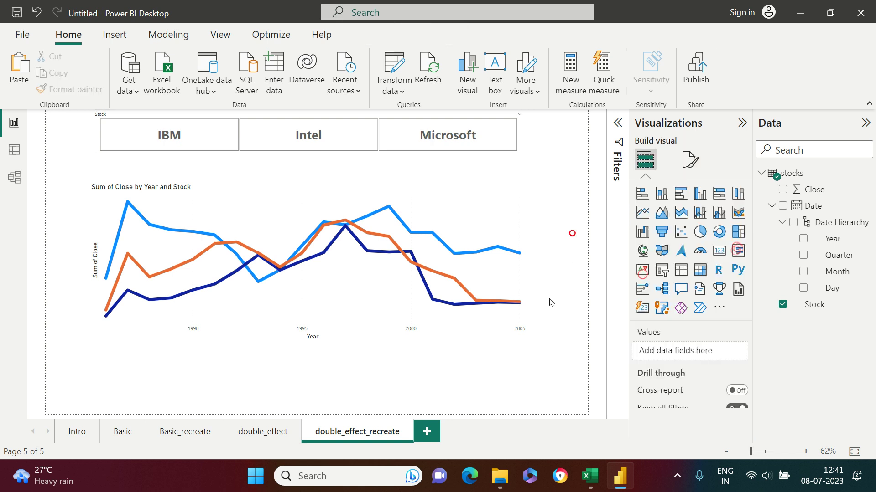
Examine how the line chart reacts to selecting Intel, Microsoft and IBM in the slicer, and clear the selection.
{"action": "left_click", "coordinate": [453, 338]}
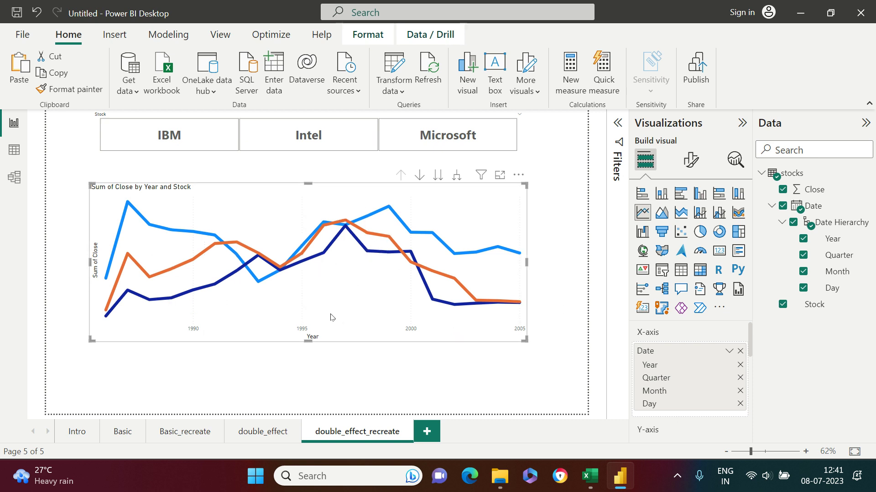
{"action": "mouse_move", "coordinate": [332, 305]}
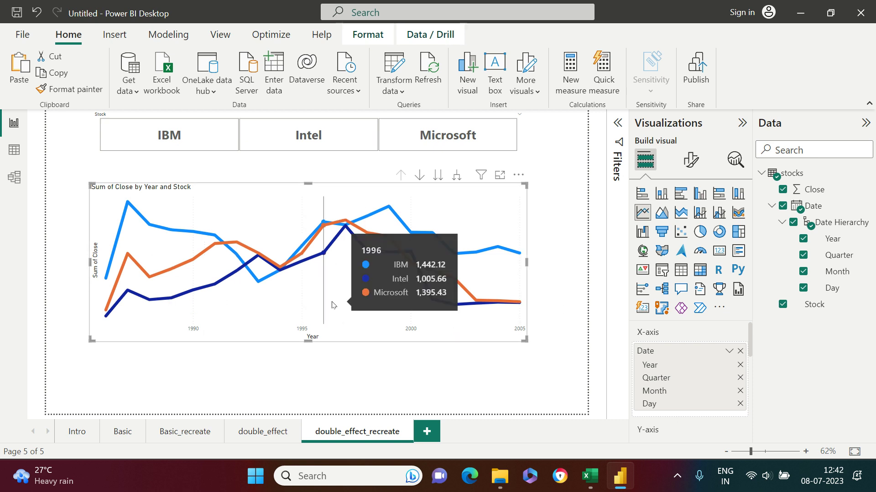
{"action": "left_click", "coordinate": [329, 140]}
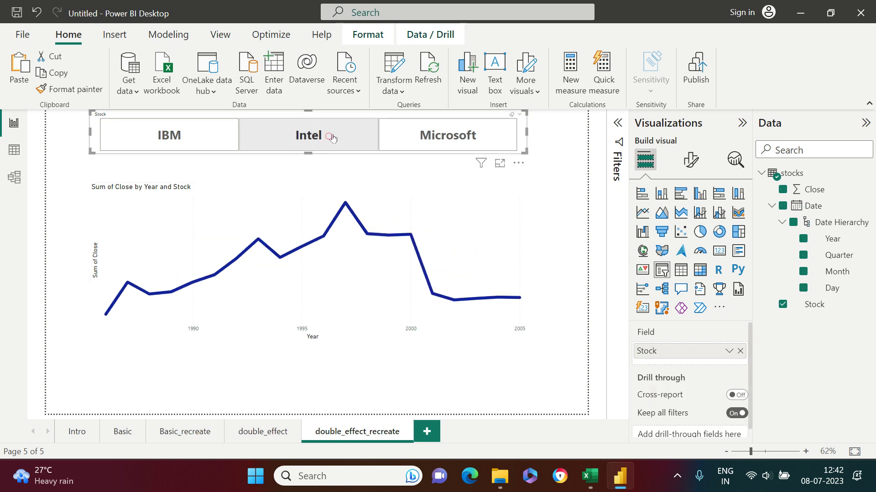
{"action": "left_click", "coordinate": [447, 138]}
{"action": "left_click", "coordinate": [195, 138]}
{"action": "left_click", "coordinate": [307, 135]}
{"action": "left_click", "coordinate": [459, 139]}
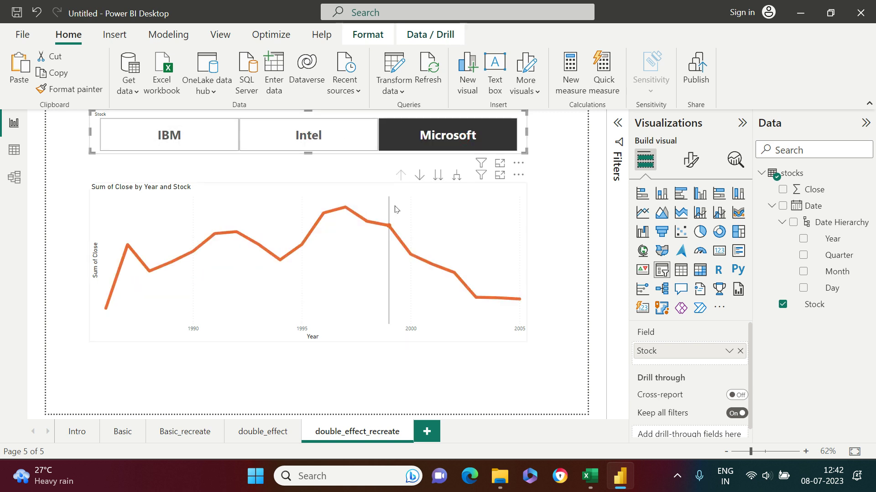
{"action": "left_click", "coordinate": [440, 137]}
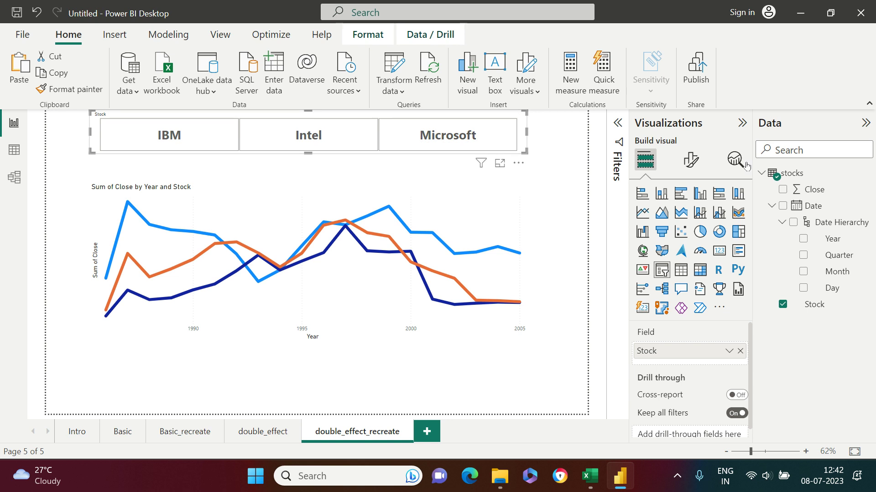
Turn off the Stock slicer's header and try the Intel and Microsoft tiles, leaving none selected.
{"action": "left_click", "coordinate": [691, 165]}
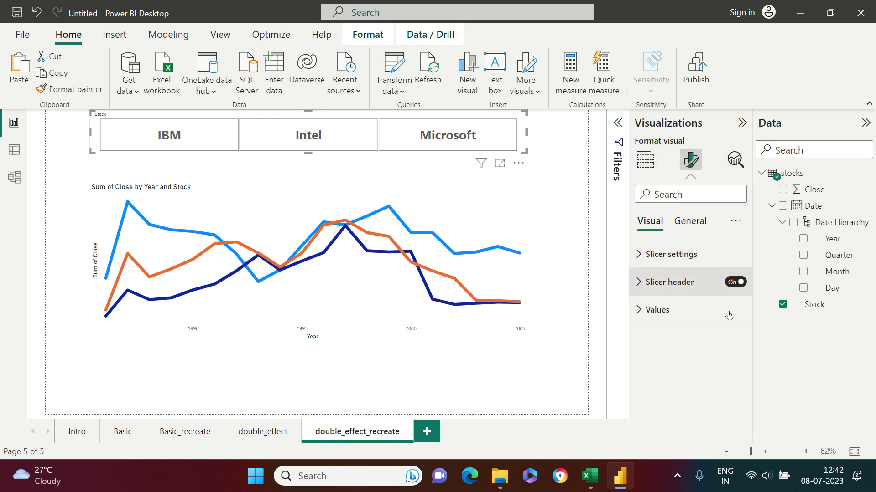
{"action": "left_click", "coordinate": [735, 281]}
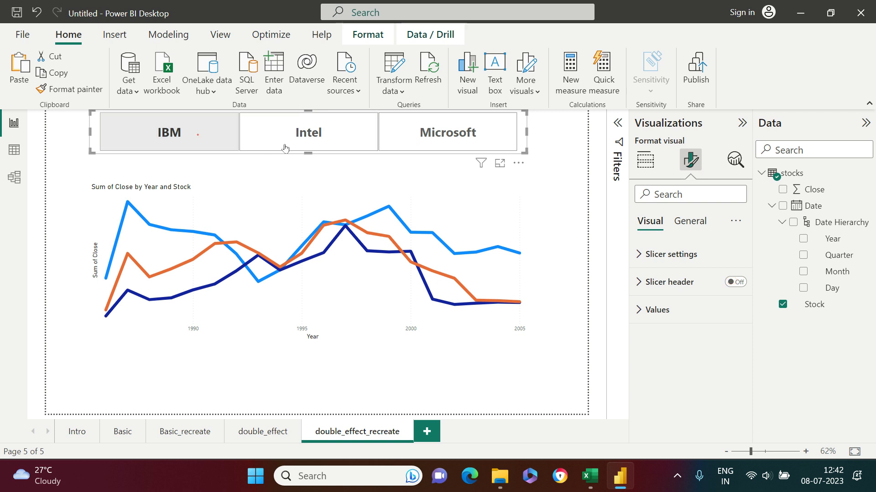
{"action": "left_click", "coordinate": [348, 134]}
{"action": "left_click", "coordinate": [438, 131]}
{"action": "left_click", "coordinate": [416, 134]}
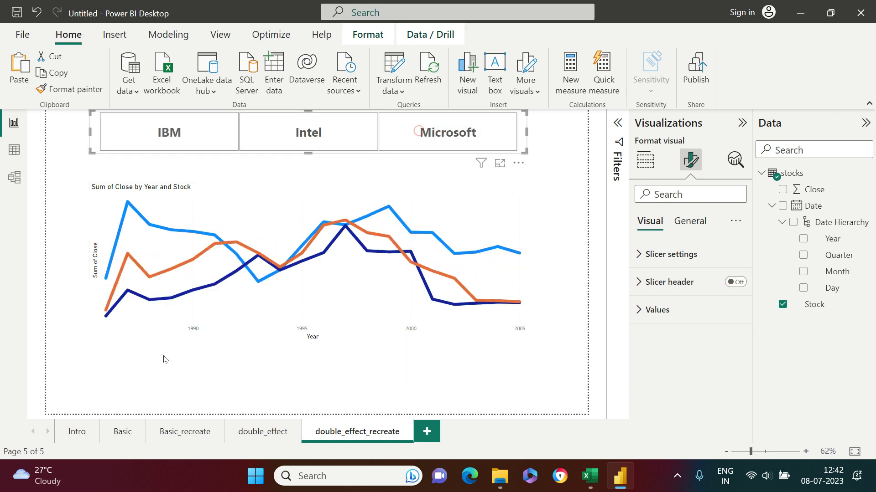
Compare the line chart with the one on the double_effect page and return to double_effect_recreate.
{"action": "left_click", "coordinate": [235, 337]}
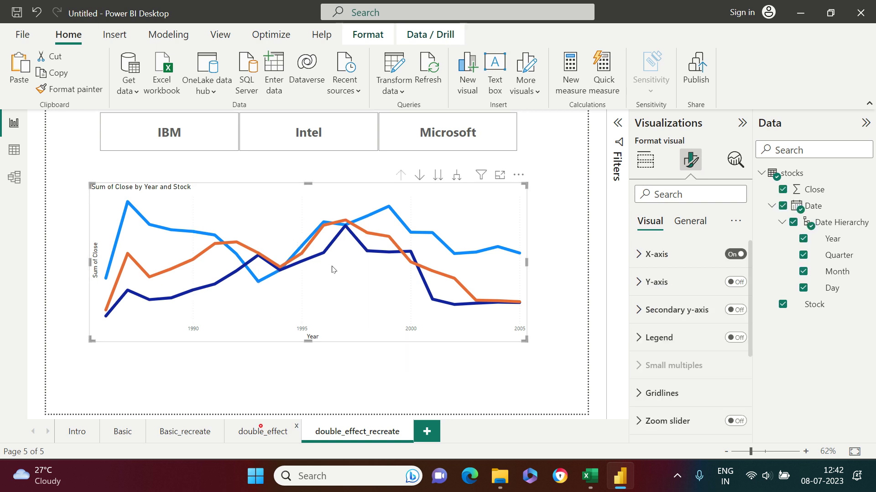
{"action": "left_click", "coordinate": [261, 428]}
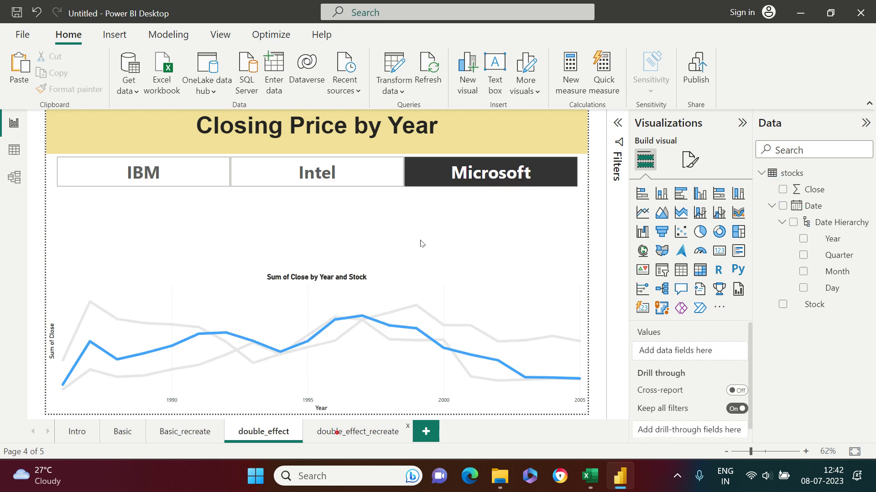
{"action": "left_click", "coordinate": [336, 433]}
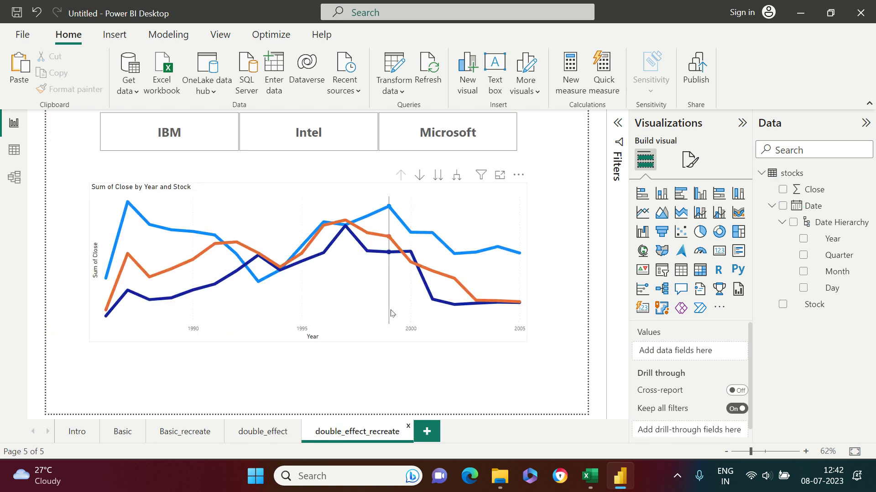
Collapse the field list and set the line chart's Microsoft line color to light gray, the second shade darker than white in the theme colors.
{"action": "left_click", "coordinate": [865, 124]}
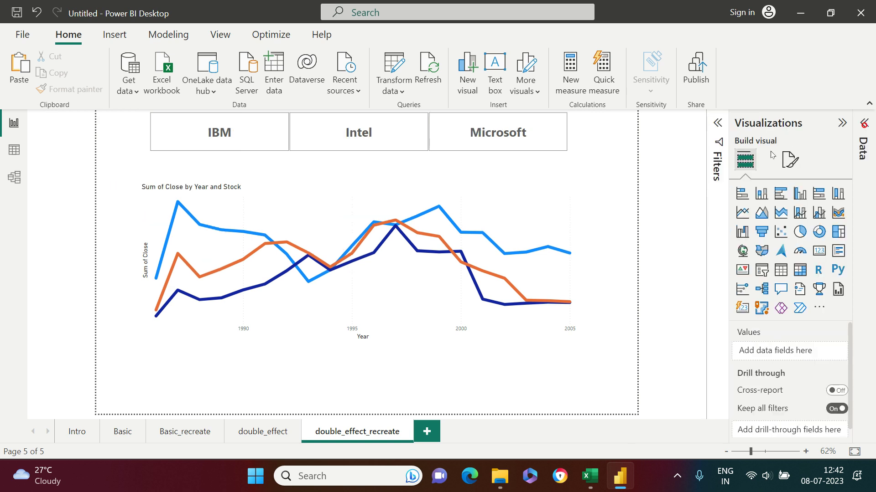
{"action": "left_click", "coordinate": [561, 339]}
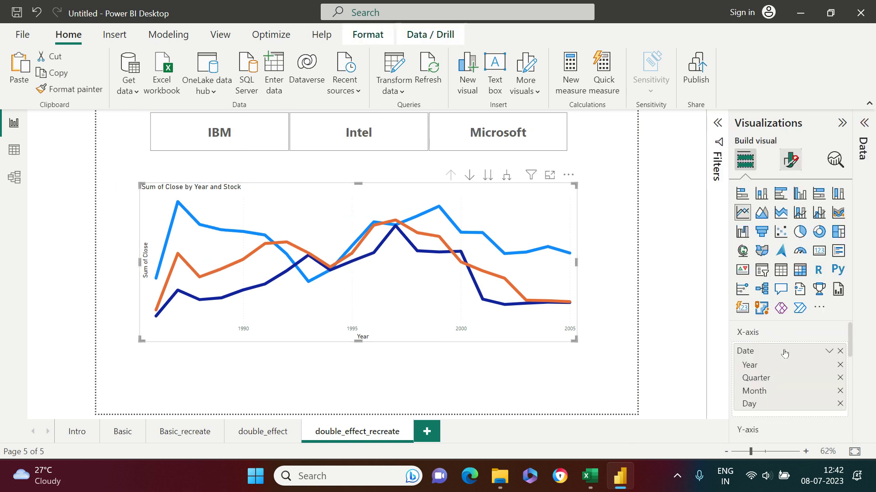
{"action": "left_click", "coordinate": [790, 160]}
{"action": "scroll", "coordinate": [784, 355], "scroll_direction": "down", "scroll_amount": 3}
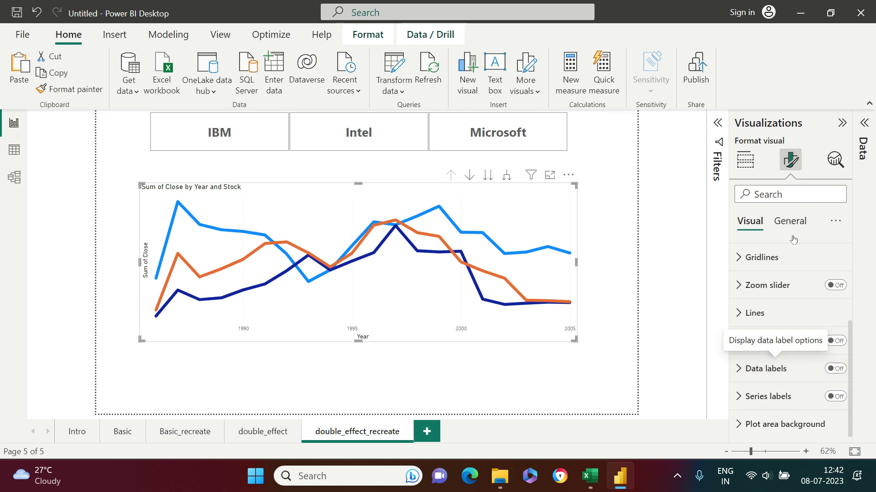
{"action": "left_click", "coordinate": [750, 314]}
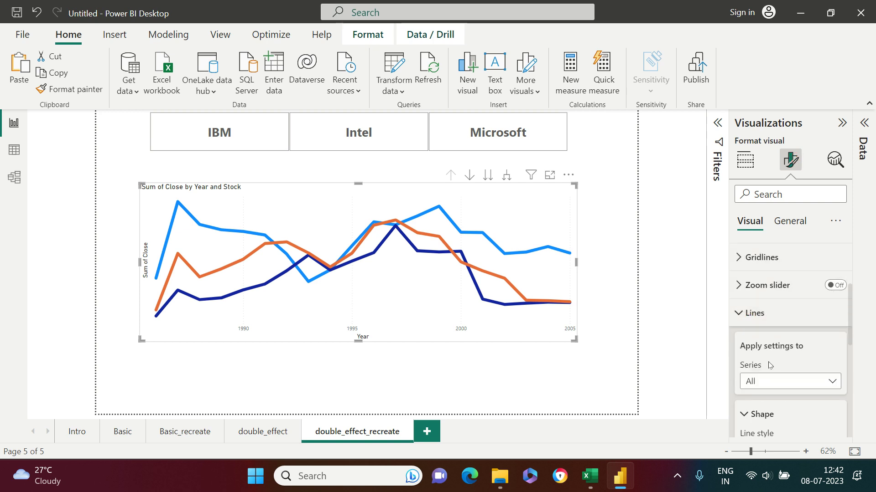
{"action": "scroll", "coordinate": [792, 356], "scroll_direction": "down", "scroll_amount": 3}
{"action": "scroll", "coordinate": [793, 353], "scroll_direction": "down", "scroll_amount": 4}
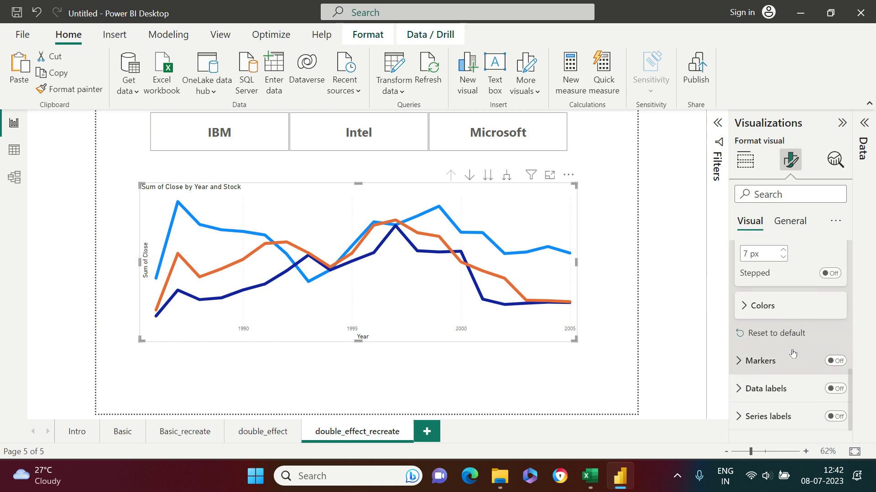
{"action": "scroll", "coordinate": [793, 353], "scroll_direction": "up", "scroll_amount": 4}
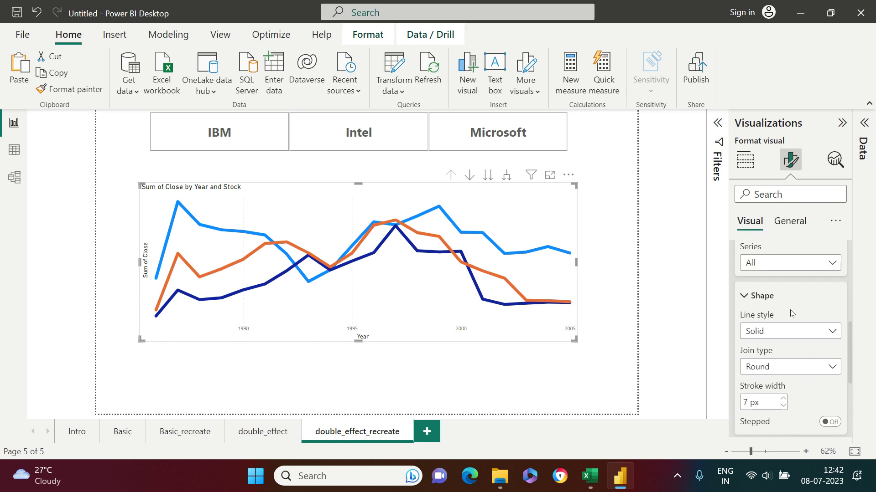
{"action": "scroll", "coordinate": [793, 337], "scroll_direction": "up", "scroll_amount": 3}
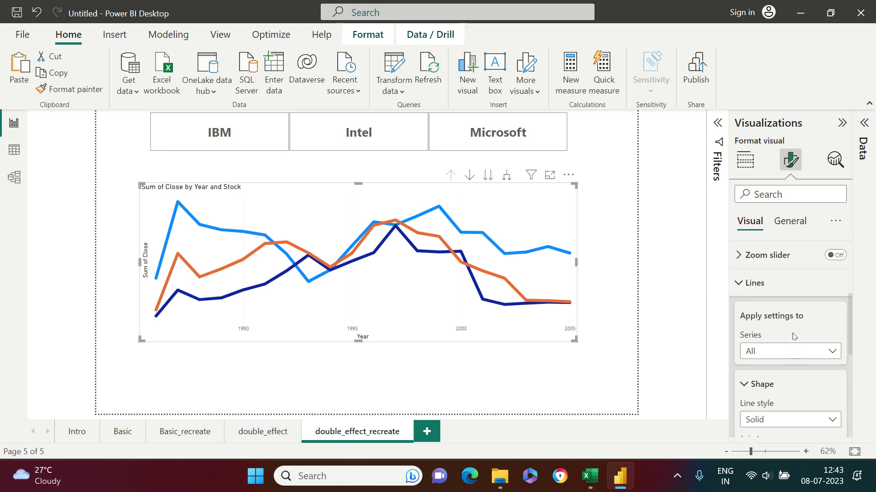
{"action": "scroll", "coordinate": [793, 337], "scroll_direction": "down", "scroll_amount": 4}
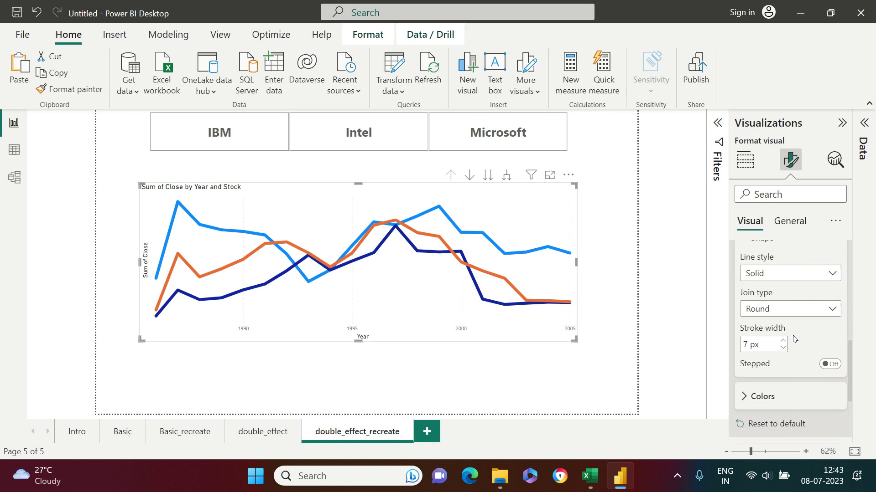
{"action": "left_click", "coordinate": [761, 366]}
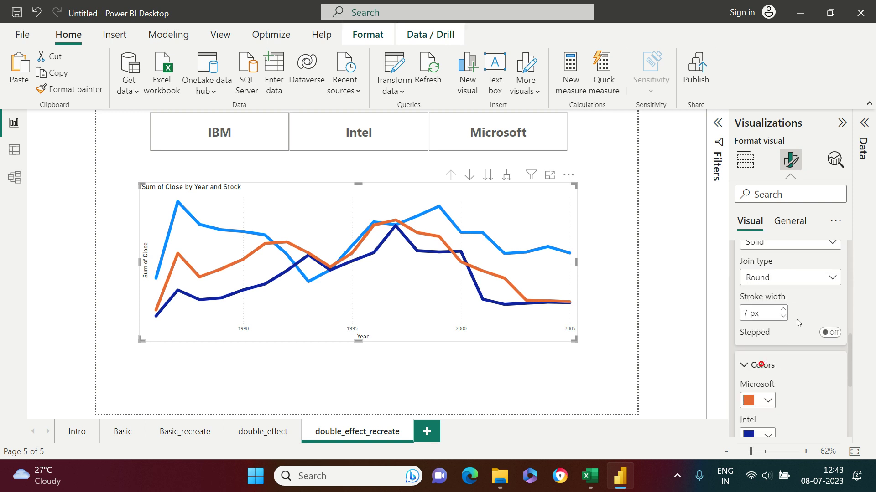
{"action": "scroll", "coordinate": [761, 367], "scroll_direction": "down", "scroll_amount": 3}
{"action": "left_click", "coordinate": [770, 283]}
{"action": "left_click", "coordinate": [663, 64]}
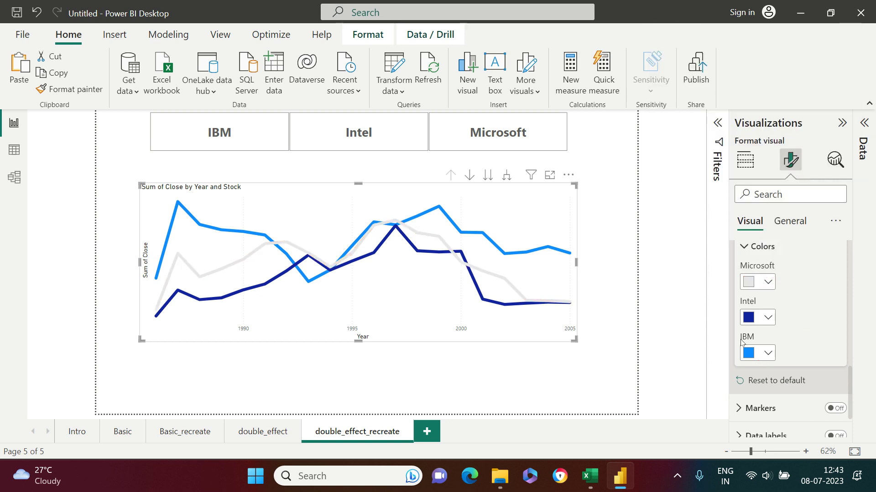
{"action": "left_click", "coordinate": [769, 282]}
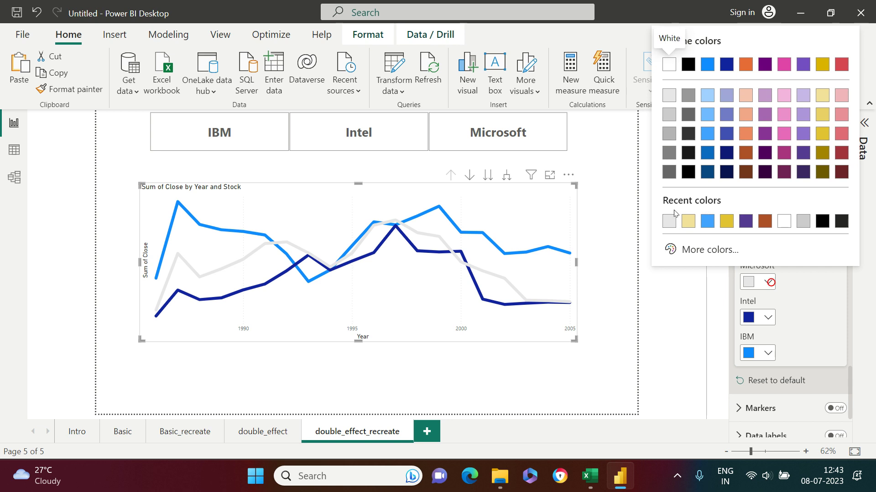
{"action": "left_click", "coordinate": [669, 115]}
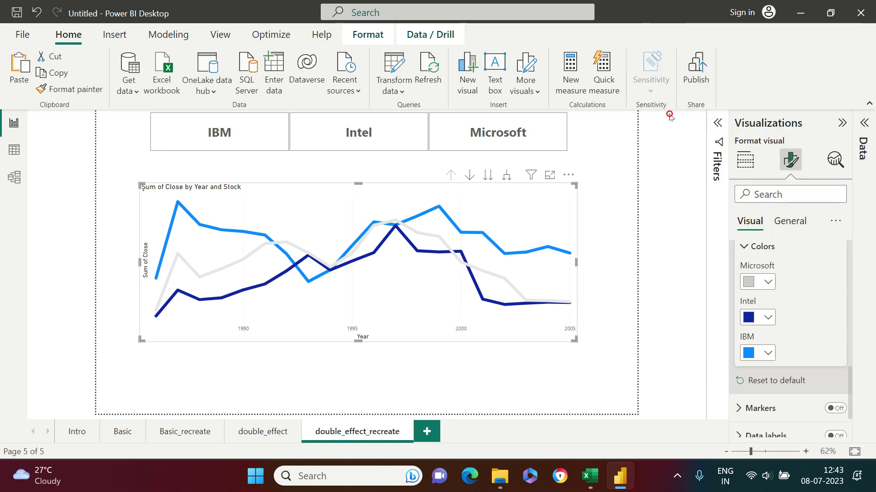
Set the Microsoft, Intel and IBM line colors to the same light gray, the second shade darker than white in the theme colors.
{"action": "left_click", "coordinate": [757, 282]}
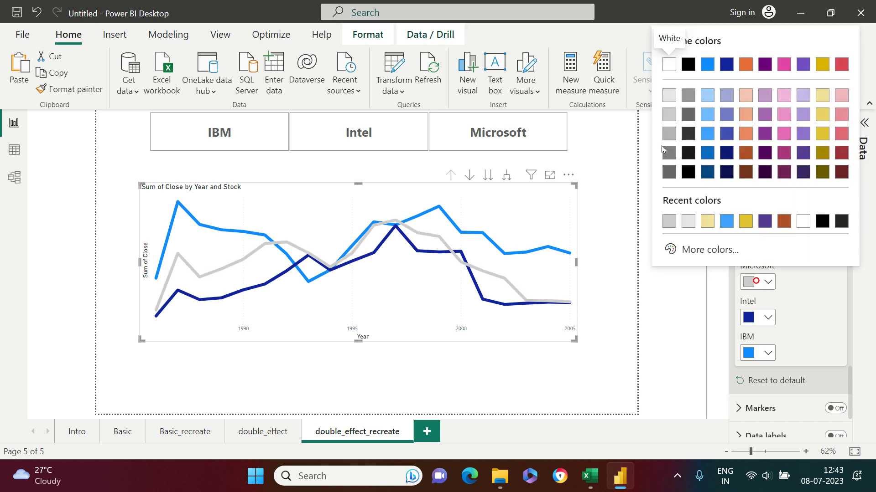
{"action": "left_click", "coordinate": [667, 116]}
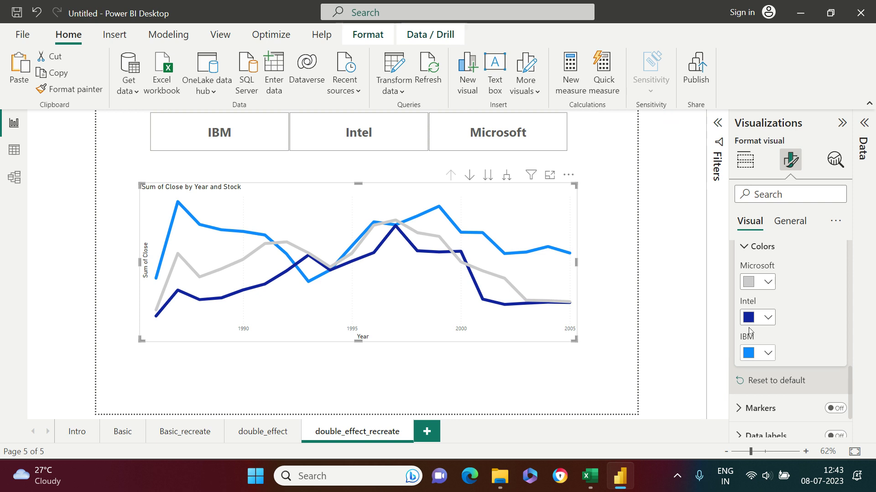
{"action": "left_click", "coordinate": [760, 316]}
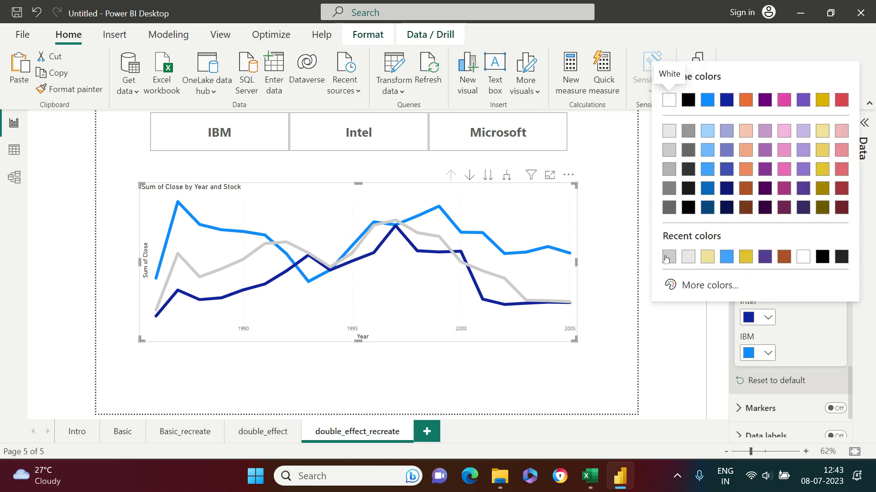
{"action": "left_click", "coordinate": [665, 258]}
{"action": "left_click", "coordinate": [766, 353]}
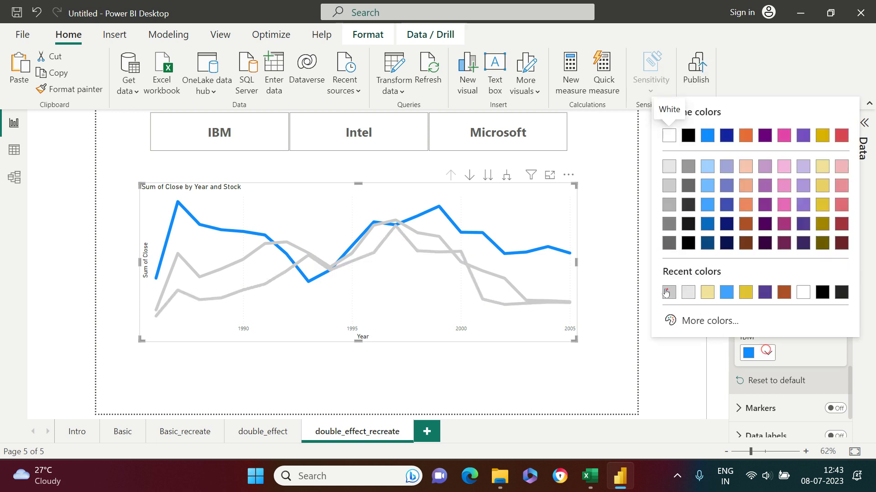
{"action": "left_click", "coordinate": [666, 292]}
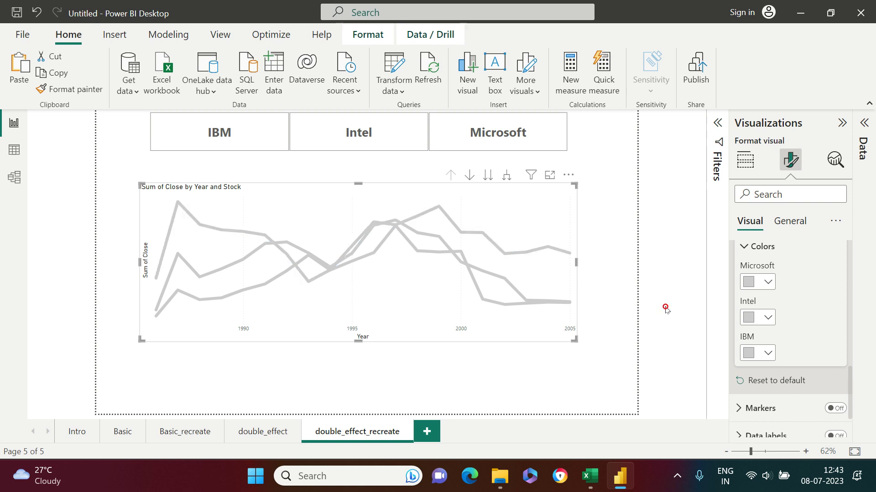
{"action": "left_click", "coordinate": [665, 308]}
Turn on the visual border in the gray line chart's effects settings and keep the chart selected.
{"action": "left_click", "coordinate": [523, 339]}
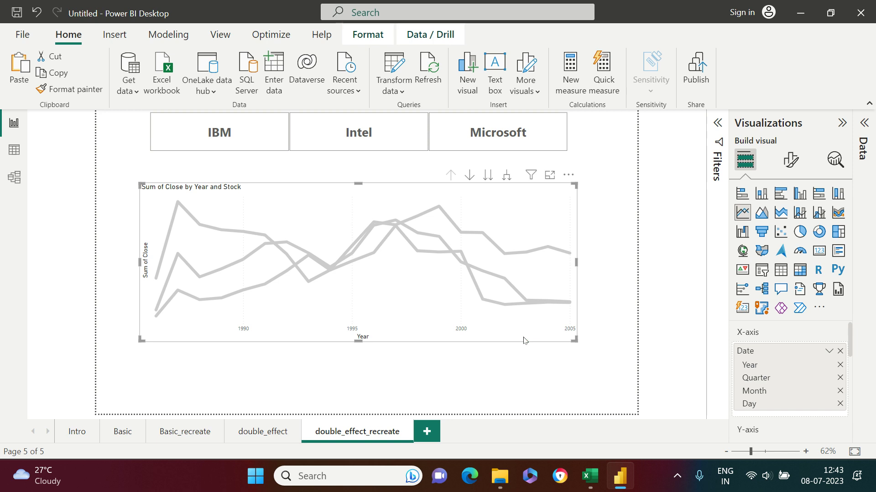
{"action": "left_click", "coordinate": [792, 160]}
{"action": "scroll", "coordinate": [799, 384], "scroll_direction": "down", "scroll_amount": 3}
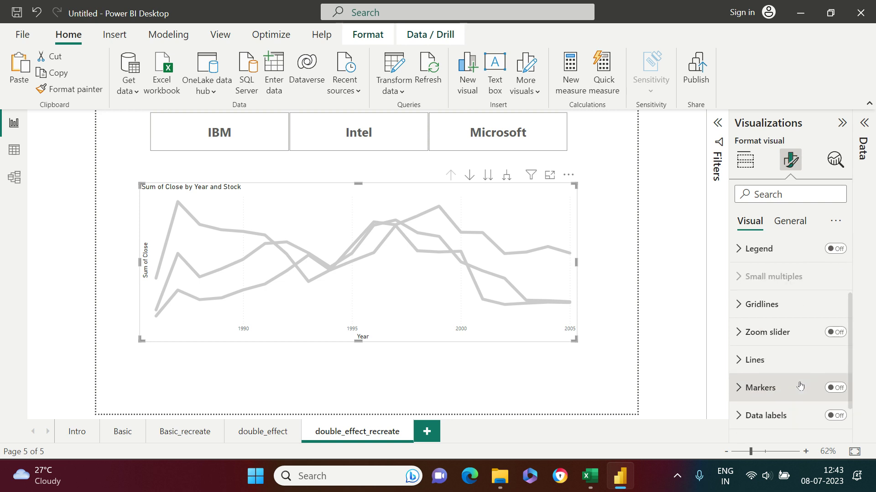
{"action": "left_click", "coordinate": [789, 222]}
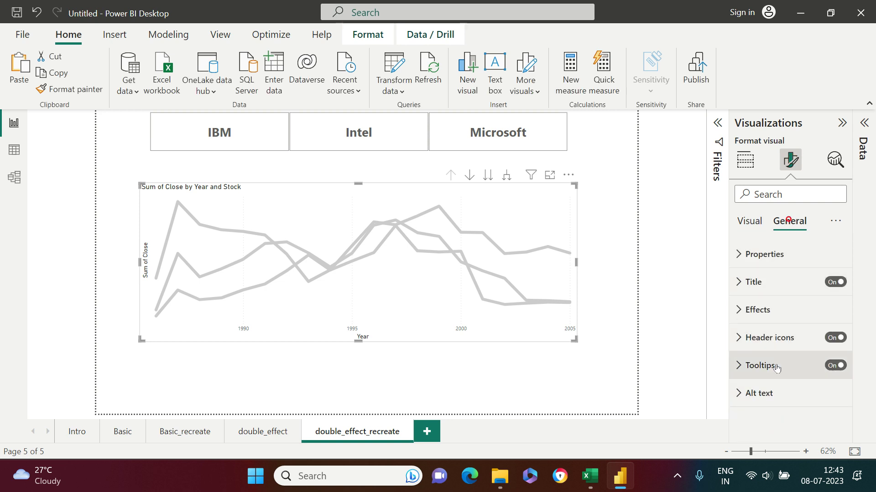
{"action": "left_click", "coordinate": [746, 303]}
{"action": "scroll", "coordinate": [764, 402], "scroll_direction": "down", "scroll_amount": 3}
{"action": "scroll", "coordinate": [765, 402], "scroll_direction": "down", "scroll_amount": 1}
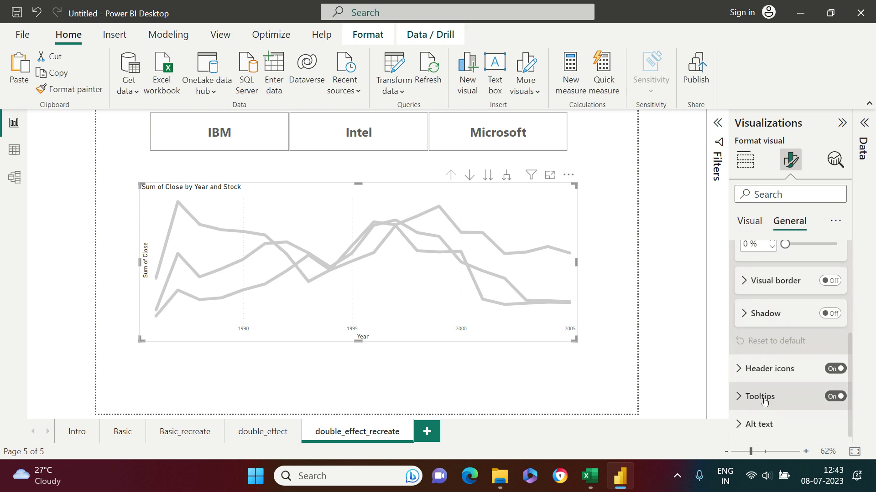
{"action": "left_click", "coordinate": [838, 280]}
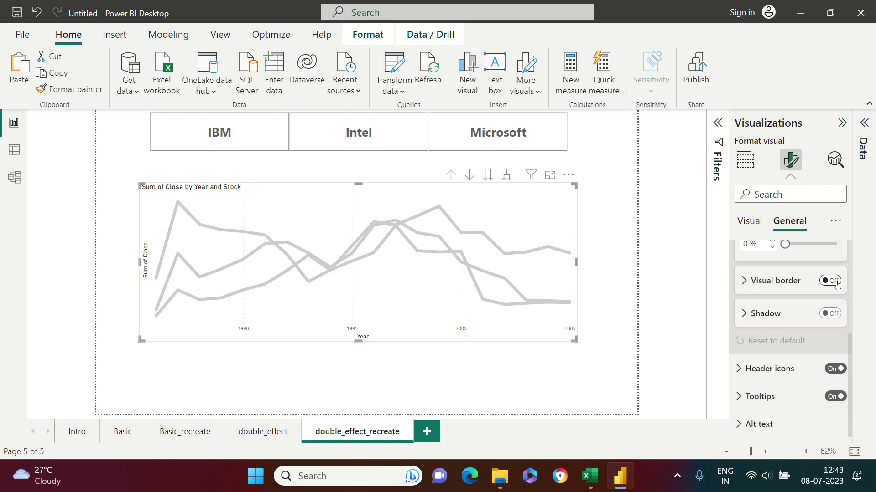
{"action": "left_click", "coordinate": [612, 354]}
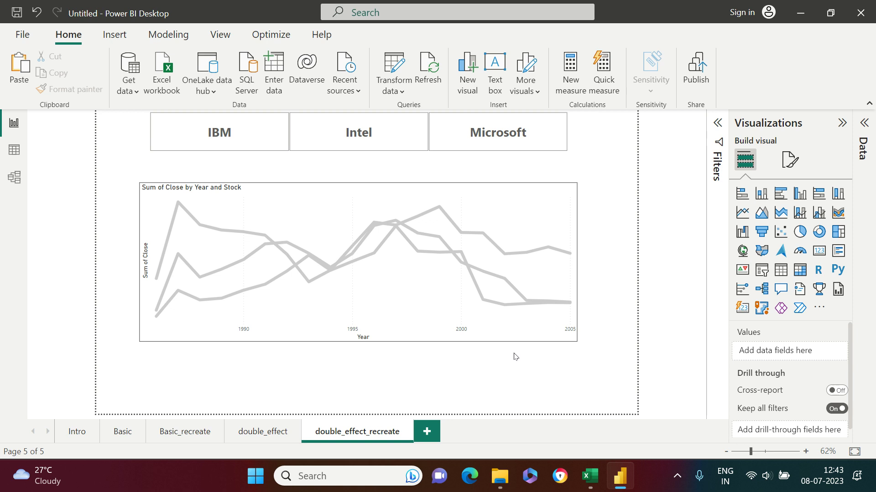
{"action": "left_click", "coordinate": [497, 337]}
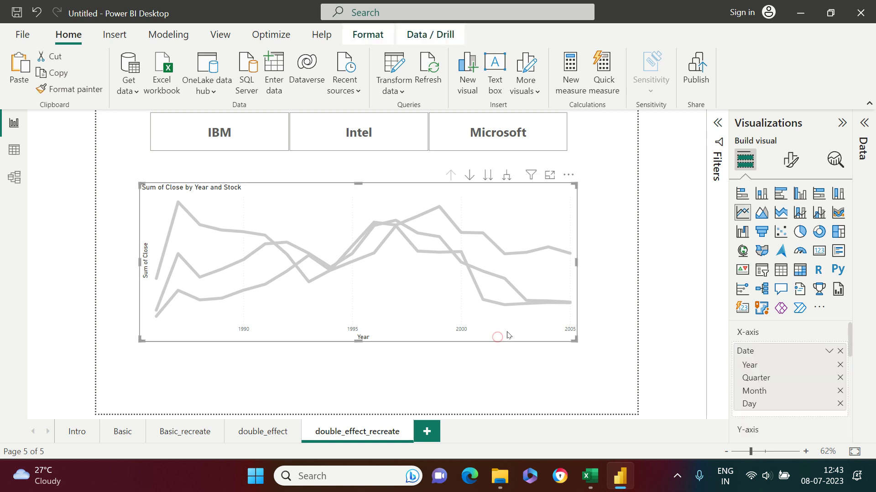
Examine how the gray line chart reacts to the Intel, IBM and Microsoft slicer tiles, and clear the selection.
{"action": "left_click", "coordinate": [498, 132]}
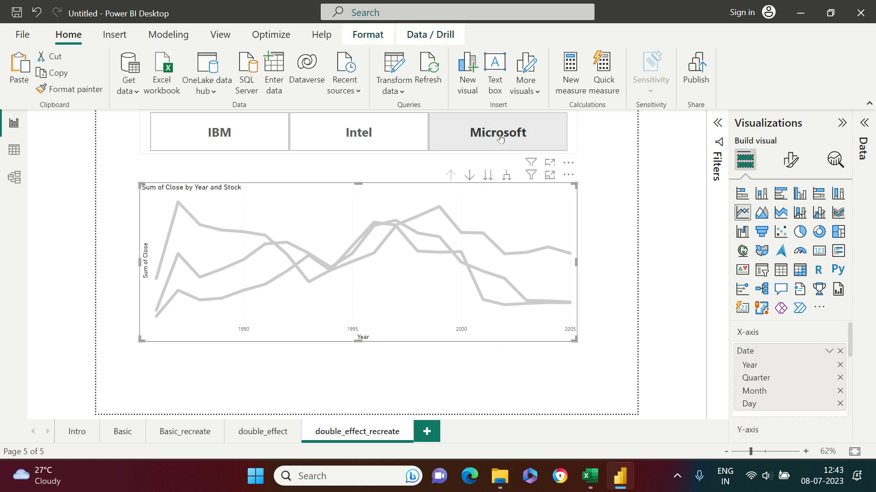
{"action": "left_click", "coordinate": [382, 133]}
{"action": "left_click", "coordinate": [232, 144]}
{"action": "left_click", "coordinate": [383, 133]}
{"action": "left_click", "coordinate": [467, 131]}
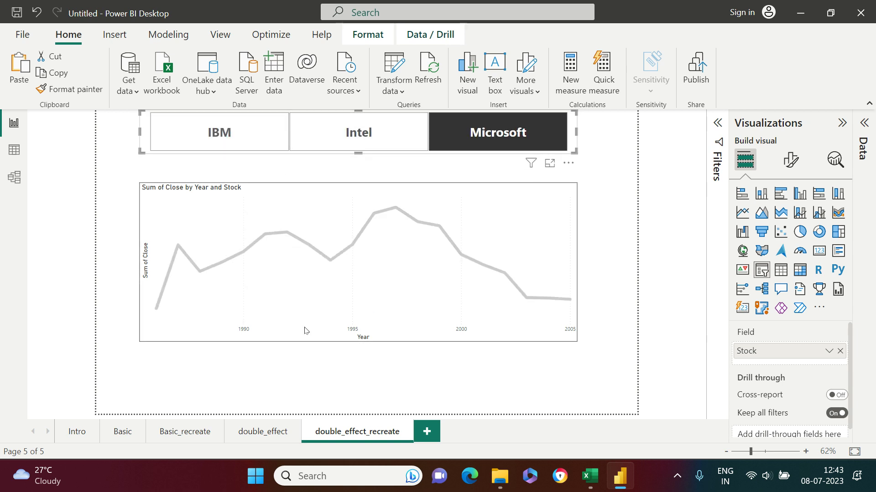
{"action": "left_click", "coordinate": [511, 140]}
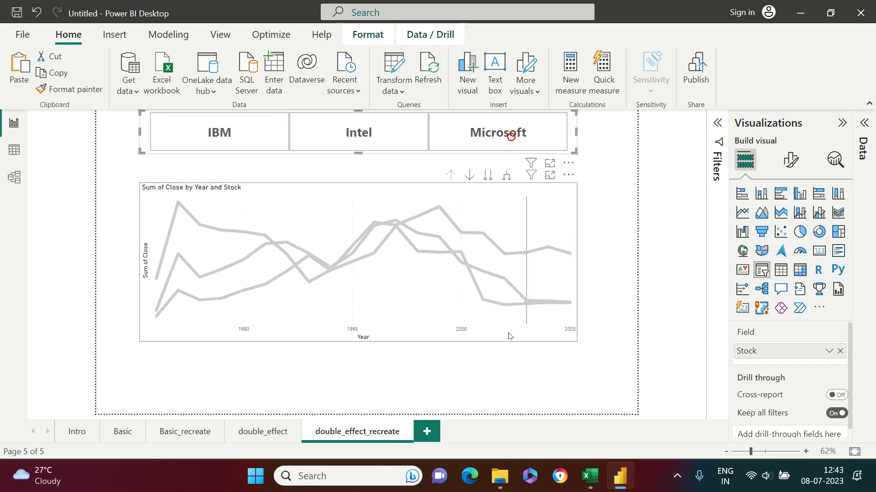
Duplicate the gray line chart and place the copy slightly below the original, overlapping most of it.
{"action": "left_click", "coordinate": [427, 340]}
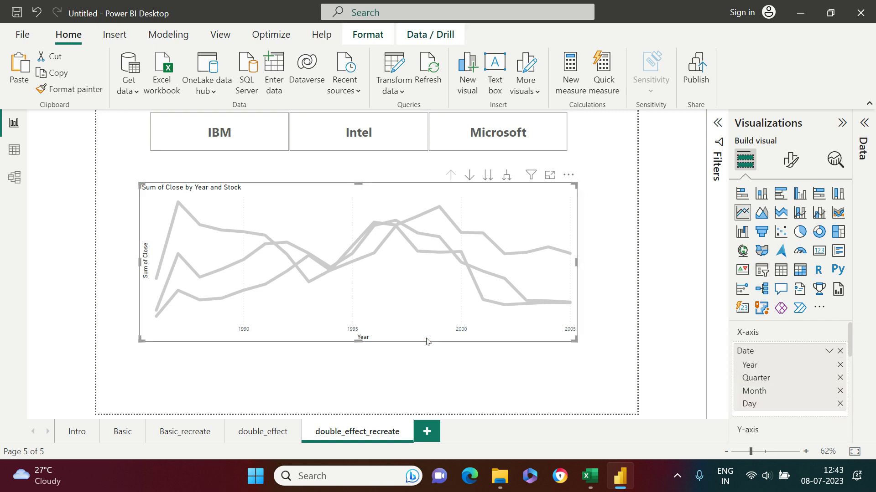
{"action": "left_click_drag", "start_coordinate": [426, 341], "coordinate": [424, 368]}
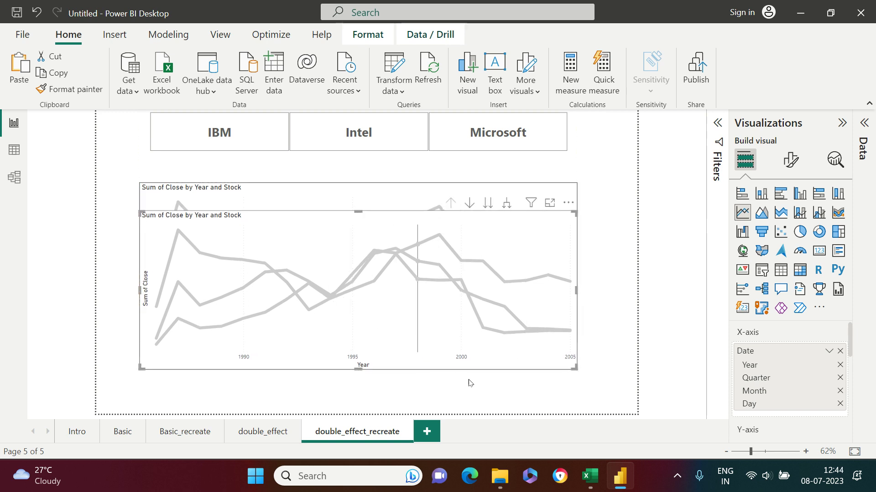
Set the Microsoft, Intel and IBM line colors of the copied chart to the same light blue from the recent colors.
{"action": "left_click", "coordinate": [790, 159]}
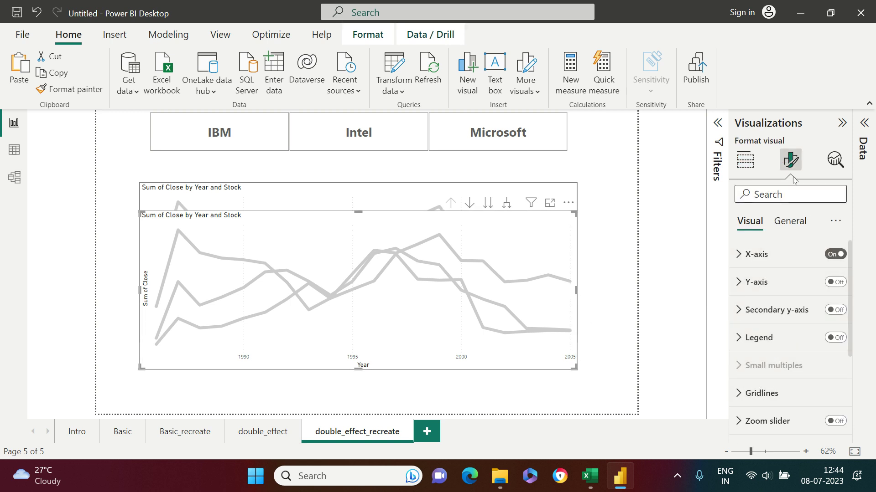
{"action": "scroll", "coordinate": [784, 383], "scroll_direction": "down", "scroll_amount": 4}
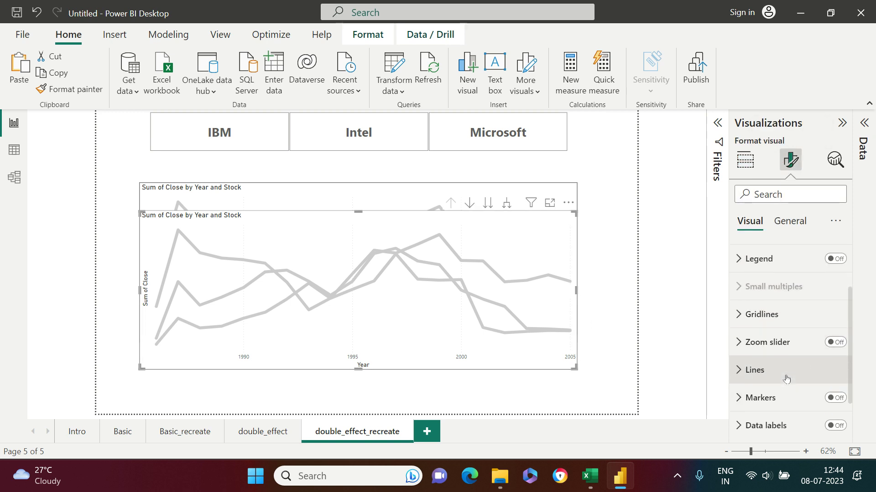
{"action": "left_click", "coordinate": [745, 332]}
{"action": "scroll", "coordinate": [786, 357], "scroll_direction": "down", "scroll_amount": 3}
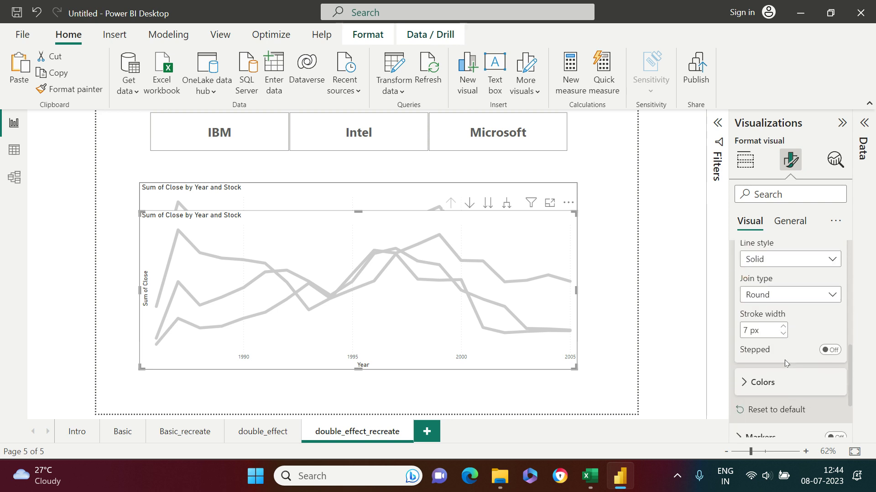
{"action": "scroll", "coordinate": [785, 363], "scroll_direction": "up", "scroll_amount": 1}
{"action": "left_click", "coordinate": [764, 414]}
{"action": "scroll", "coordinate": [790, 374], "scroll_direction": "down", "scroll_amount": 4}
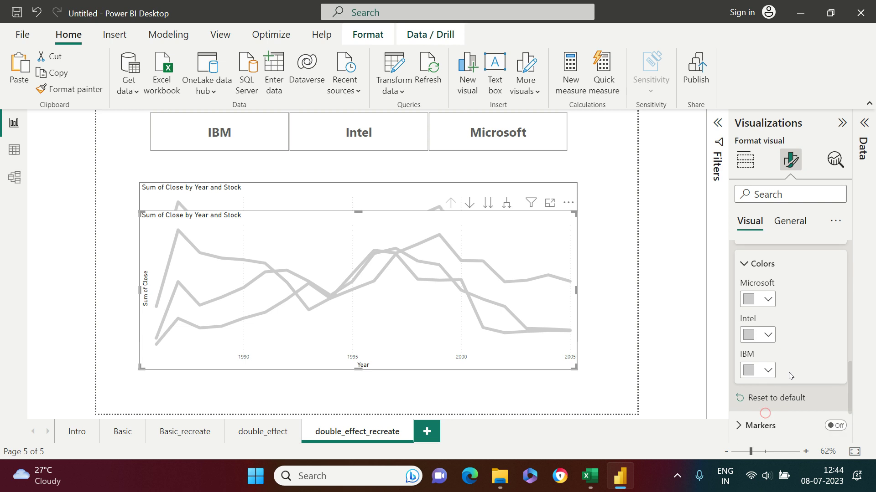
{"action": "left_click", "coordinate": [764, 298]}
{"action": "left_click", "coordinate": [727, 239]}
{"action": "left_click", "coordinate": [758, 335]}
{"action": "left_click", "coordinate": [669, 274]}
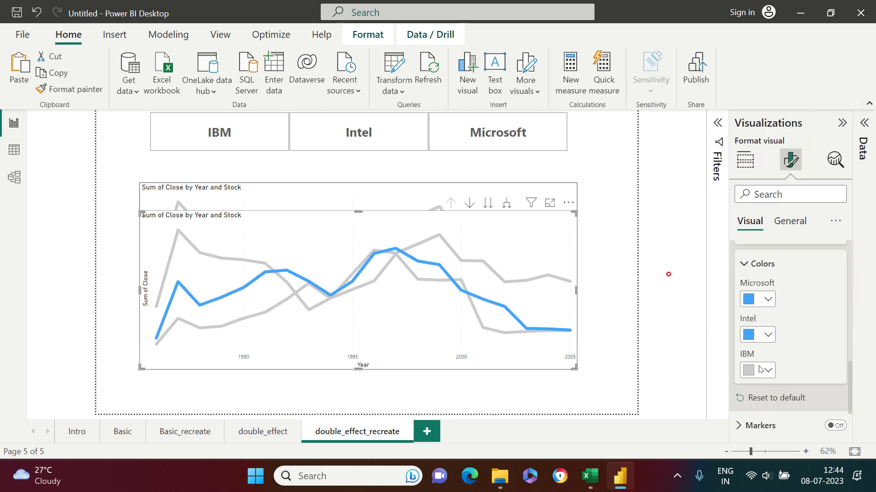
{"action": "left_click", "coordinate": [747, 370]}
{"action": "left_click", "coordinate": [669, 310]}
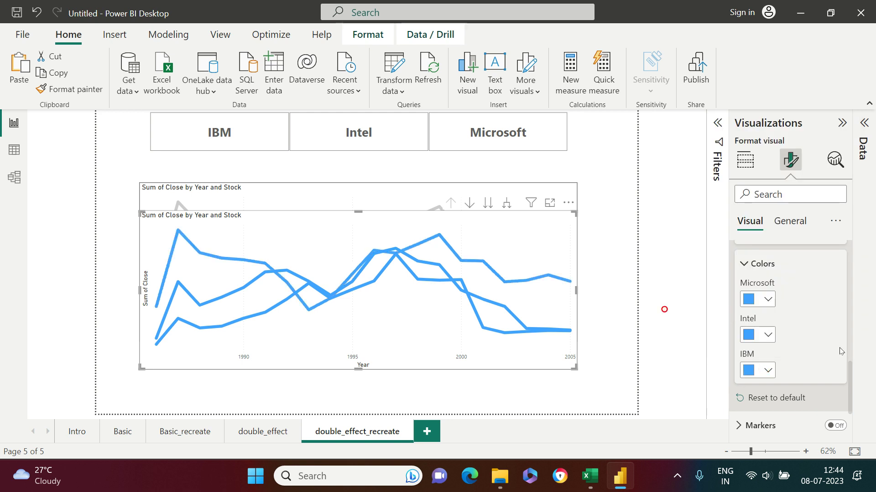
Look through the blue chart's line shape, label and plot area background settings for a background option.
{"action": "scroll", "coordinate": [839, 351], "scroll_direction": "up", "scroll_amount": 3}
{"action": "scroll", "coordinate": [839, 351], "scroll_direction": "up", "scroll_amount": 3}
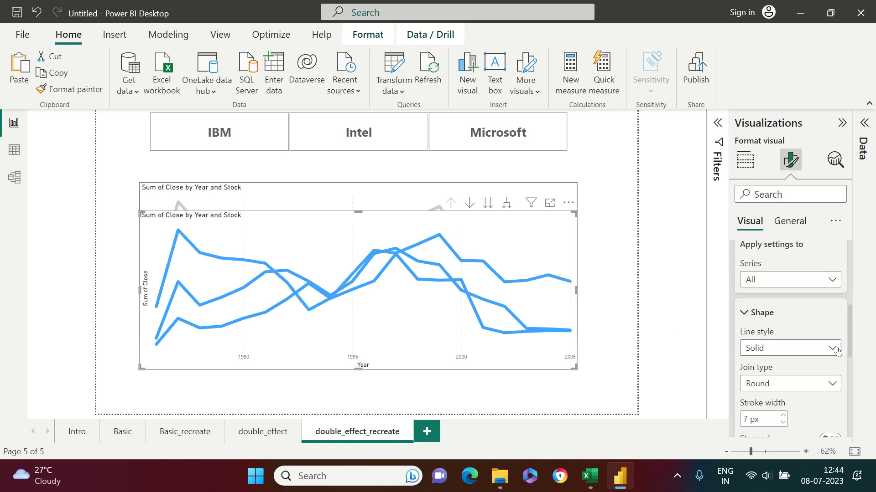
{"action": "left_click", "coordinate": [758, 318]}
{"action": "scroll", "coordinate": [798, 365], "scroll_direction": "down", "scroll_amount": 5}
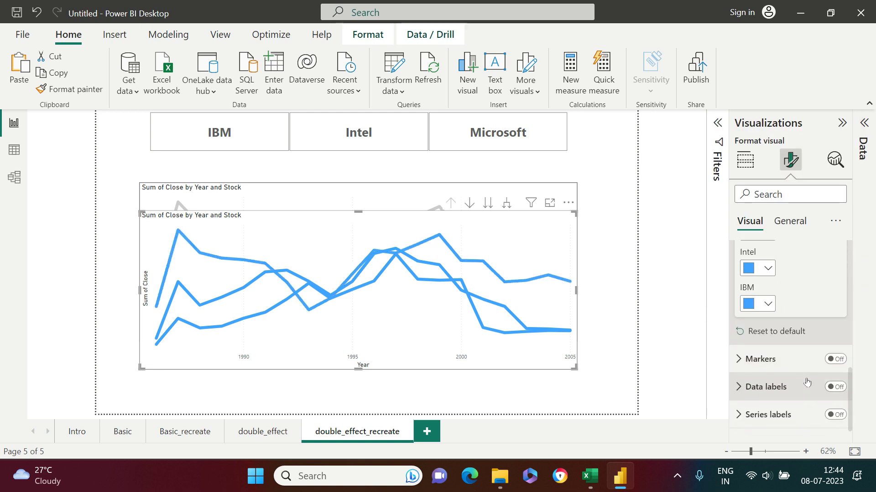
{"action": "scroll", "coordinate": [803, 395], "scroll_direction": "down", "scroll_amount": 1}
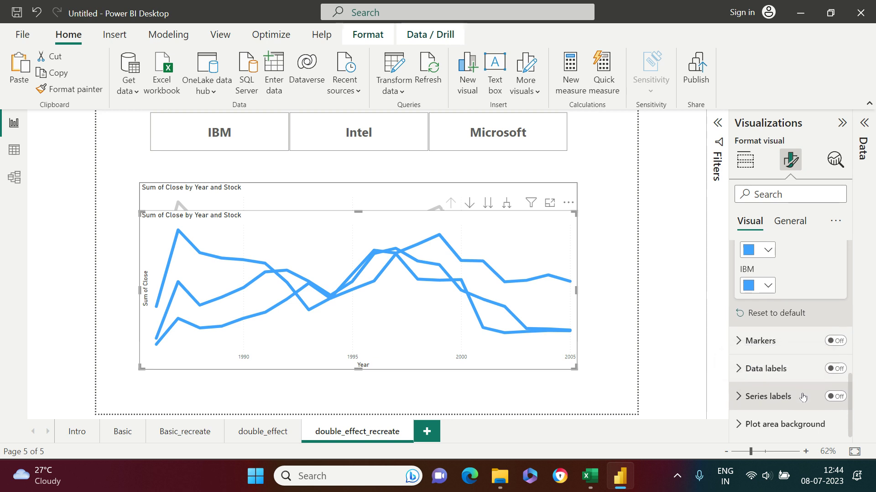
{"action": "left_click", "coordinate": [780, 425]}
{"action": "scroll", "coordinate": [778, 426], "scroll_direction": "down", "scroll_amount": 2}
{"action": "scroll", "coordinate": [795, 389], "scroll_direction": "up", "scroll_amount": 2}
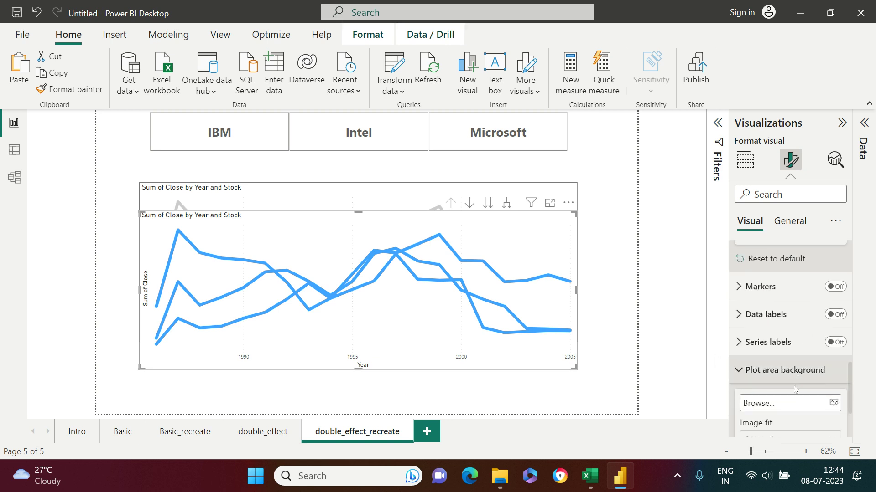
{"action": "scroll", "coordinate": [770, 347], "scroll_direction": "up", "scroll_amount": 1}
Turn off the background of the blue chart and move it a little lower over the gray chart.
{"action": "left_click", "coordinate": [790, 221]}
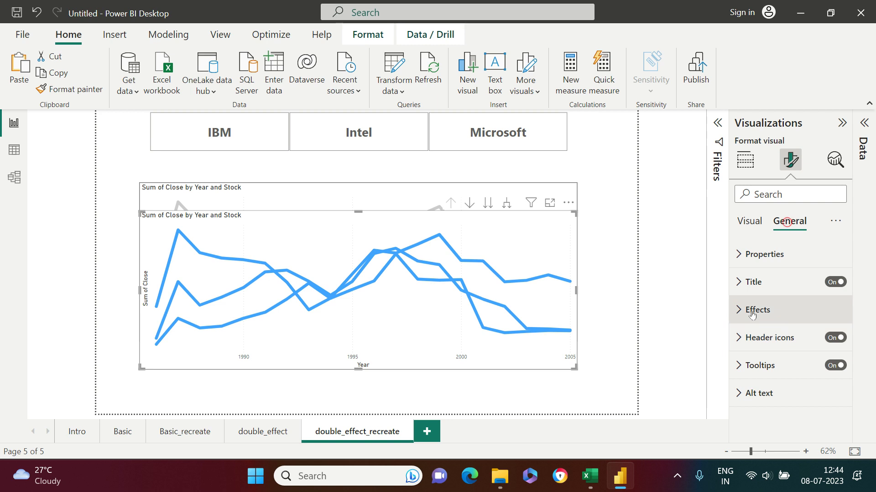
{"action": "left_click", "coordinate": [791, 310]}
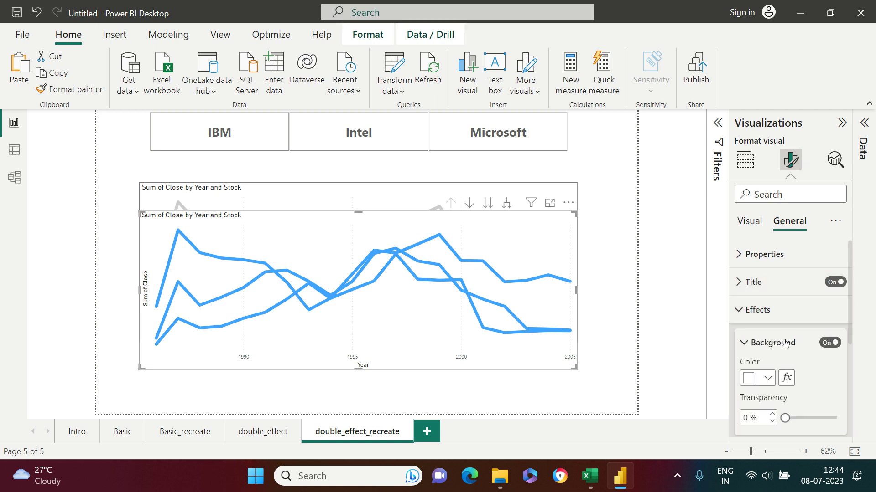
{"action": "left_click", "coordinate": [827, 343]}
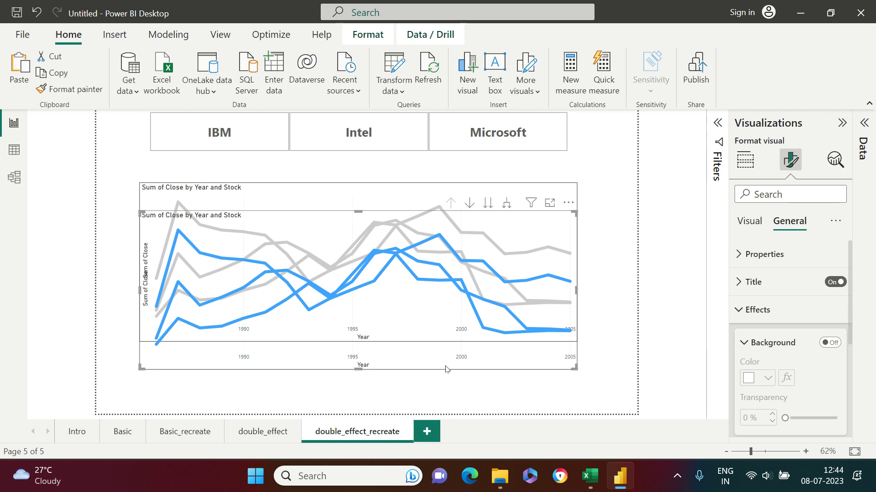
{"action": "left_click_drag", "start_coordinate": [446, 369], "coordinate": [445, 389]}
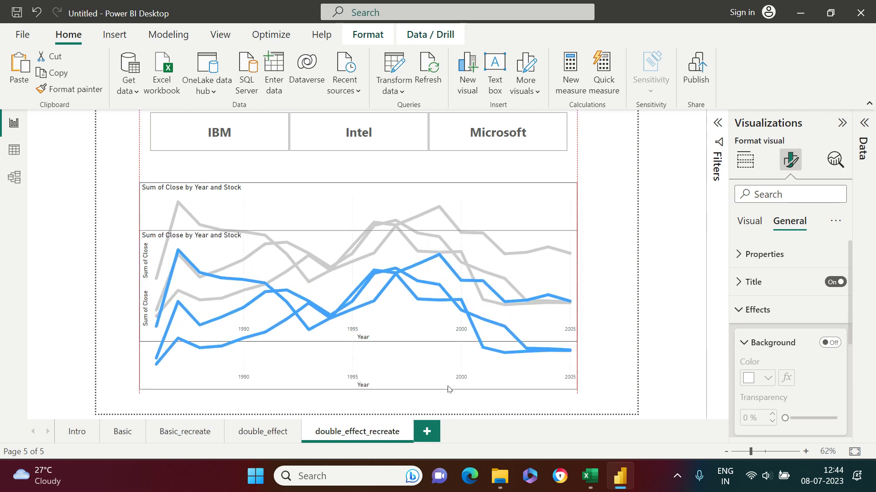
Compare the gray and blue charts for Microsoft, Intel and IBM with the slicer, leave Microsoft selected, and select the blue chart.
{"action": "left_click", "coordinate": [495, 137]}
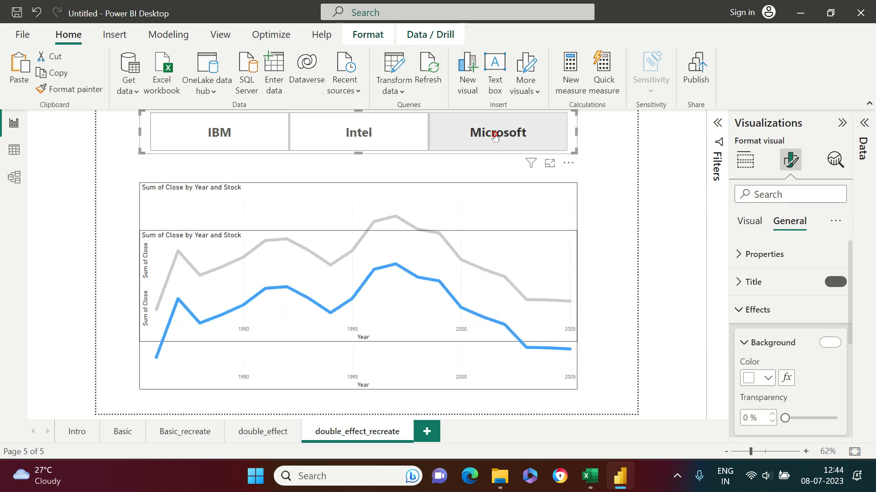
{"action": "left_click", "coordinate": [390, 135]}
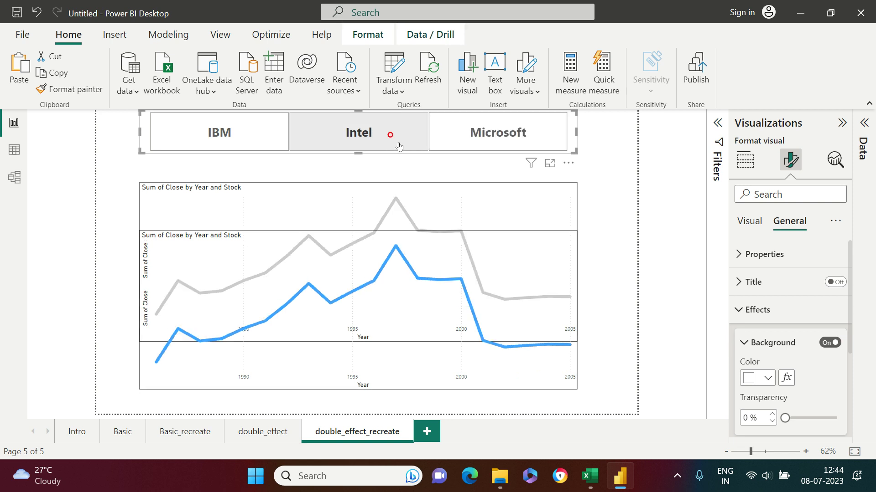
{"action": "left_click", "coordinate": [230, 144]}
{"action": "left_click", "coordinate": [352, 133]}
{"action": "left_click", "coordinate": [486, 144]}
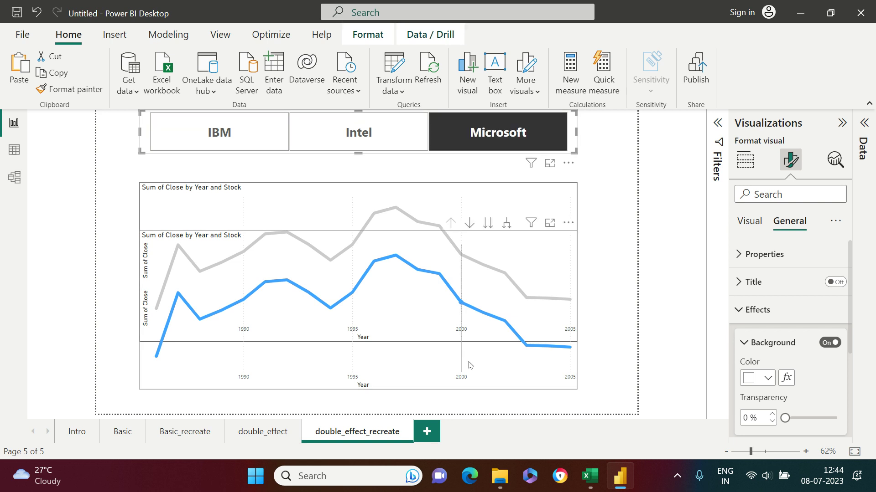
{"action": "left_click", "coordinate": [495, 388]}
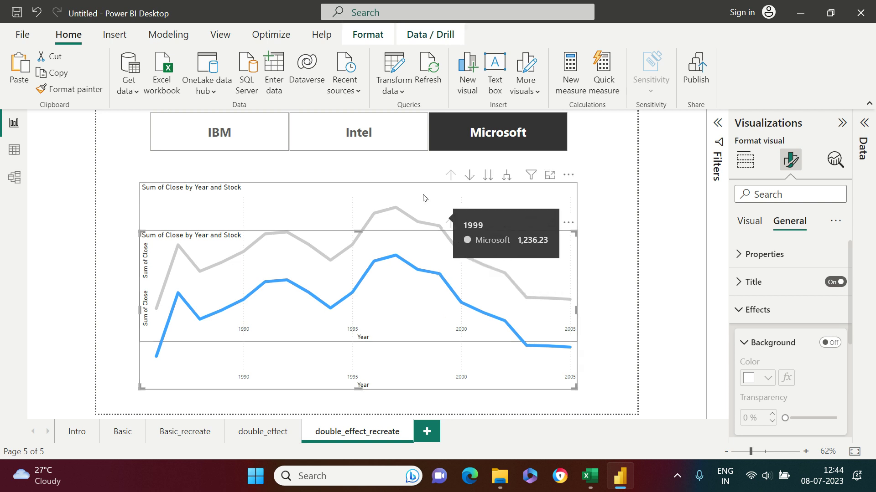
Clear the Microsoft selection in the slicer and turn on Edit interactions.
{"action": "left_click", "coordinate": [512, 136]}
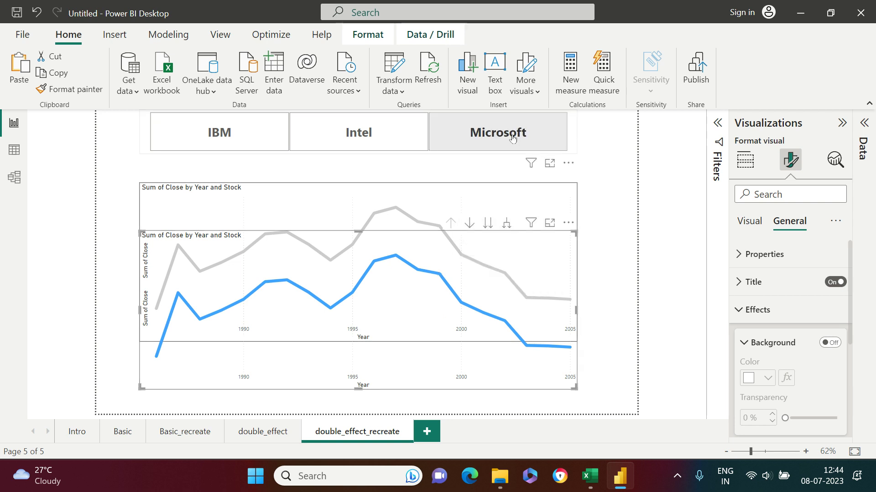
{"action": "left_click", "coordinate": [512, 136]}
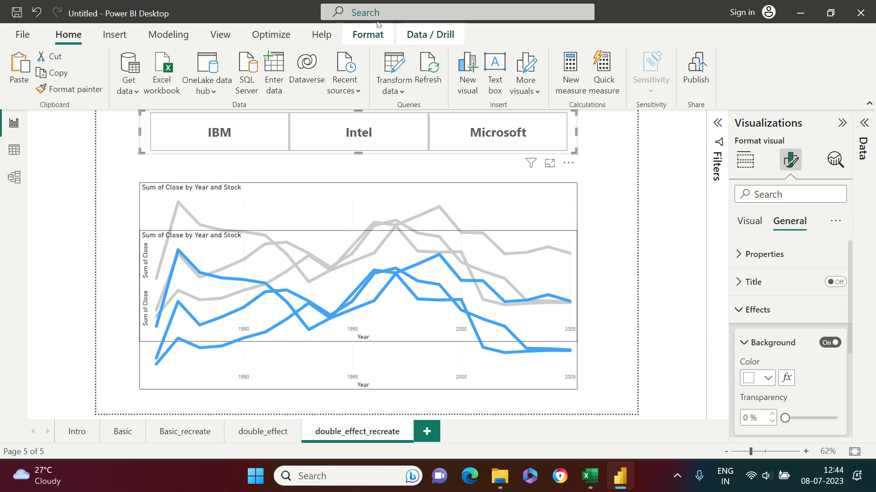
{"action": "left_click", "coordinate": [369, 37]}
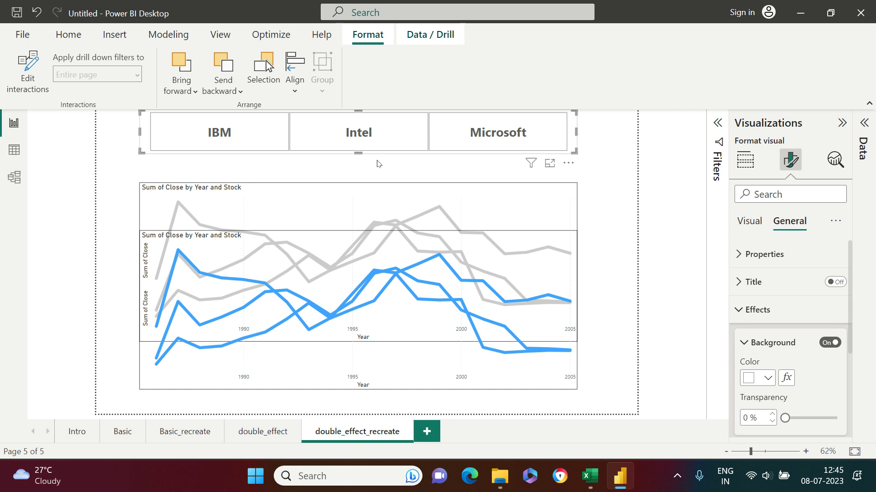
{"action": "left_click", "coordinate": [283, 187]}
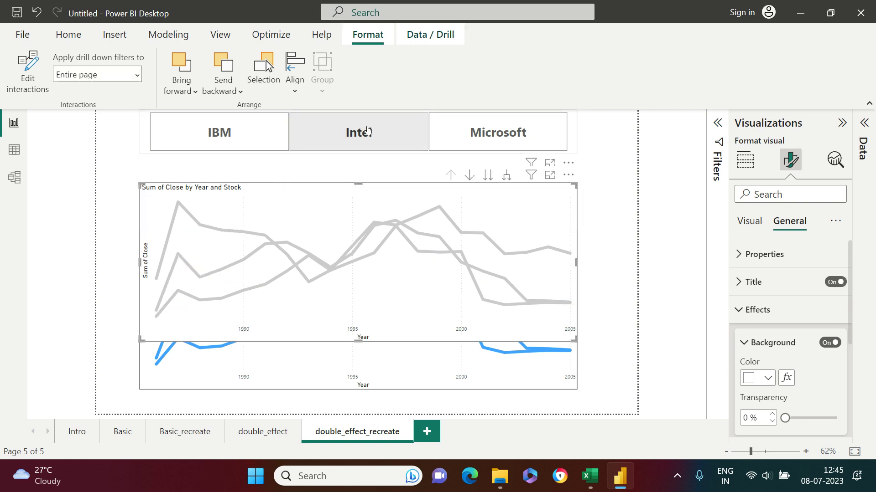
{"action": "key", "text": "super+w"}
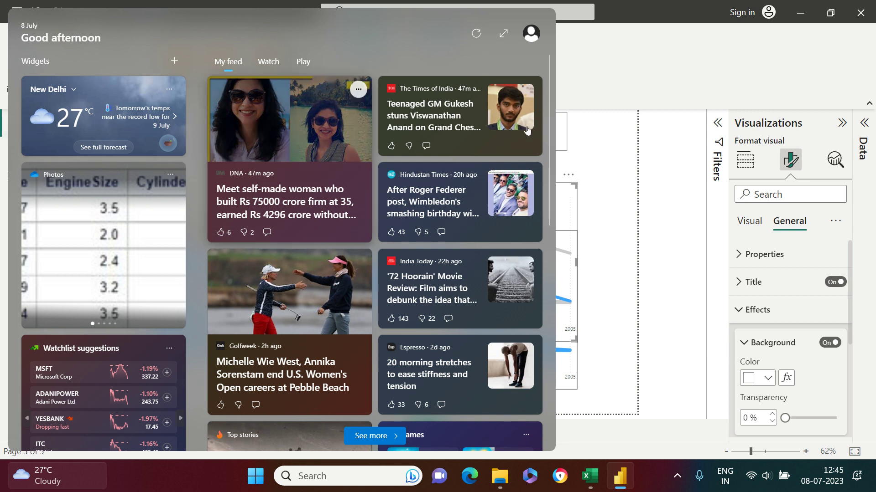
{"action": "key", "text": "Escape"}
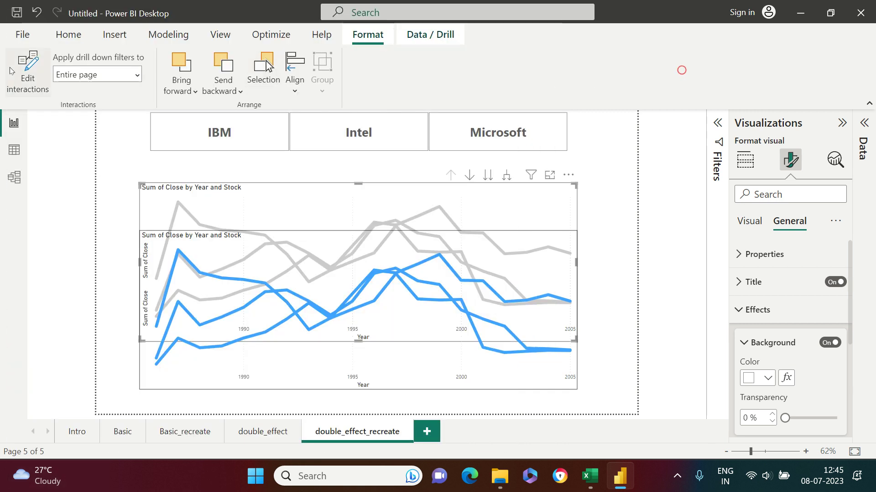
{"action": "left_click", "coordinate": [38, 62]}
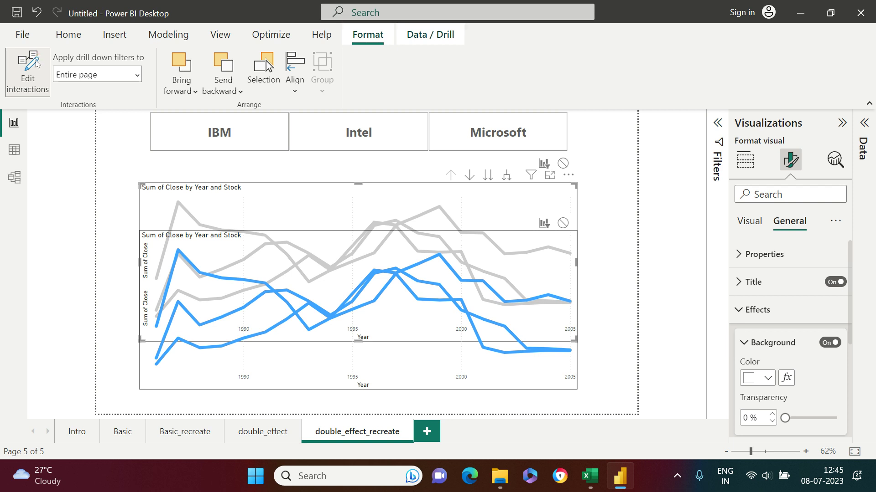
Set the slicer's interaction with the gray chart to None.
{"action": "left_click", "coordinate": [612, 219]}
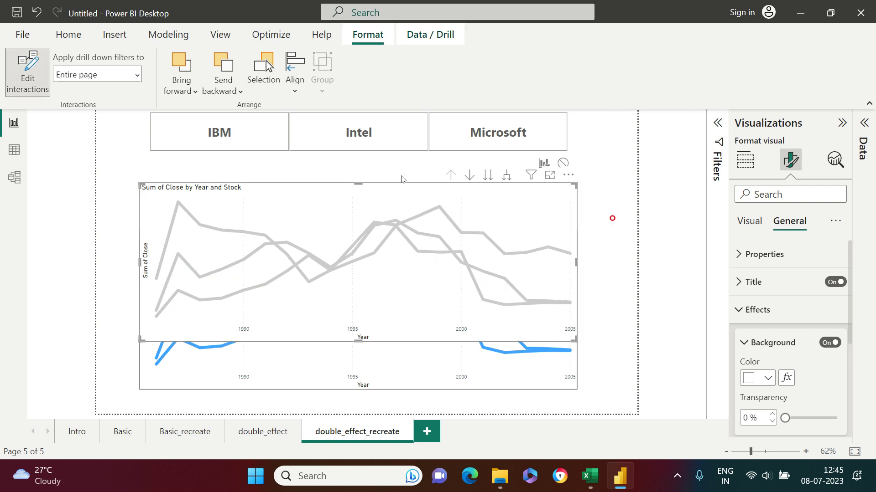
{"action": "left_click", "coordinate": [314, 187]}
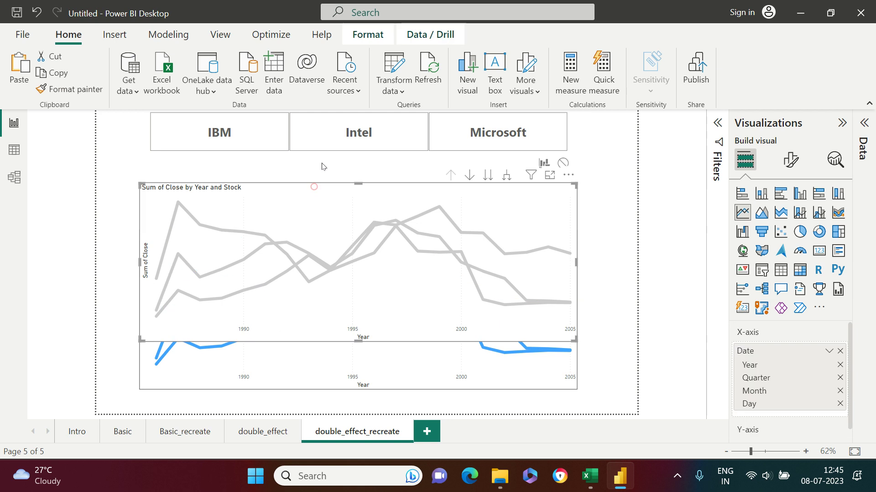
{"action": "left_click", "coordinate": [318, 153]}
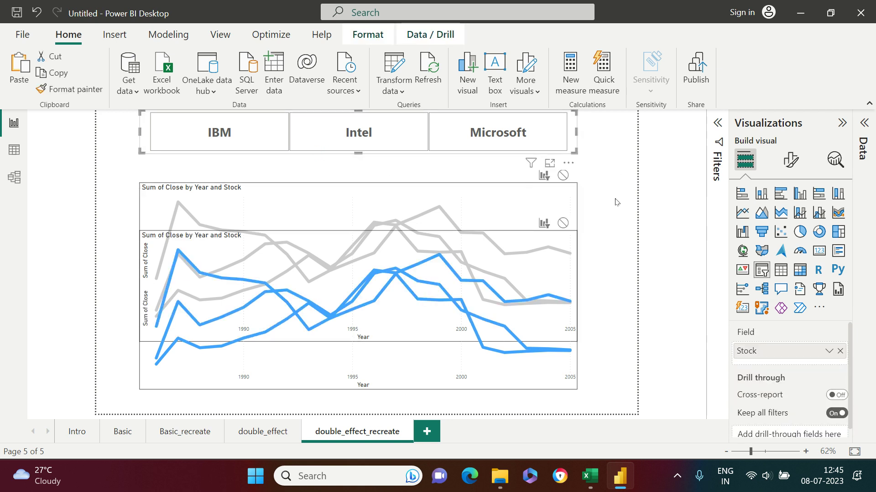
{"action": "left_click", "coordinate": [563, 176]}
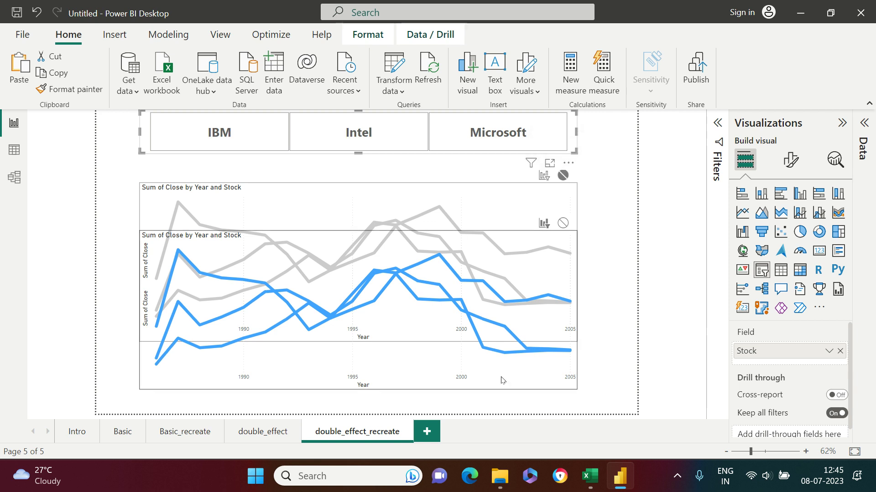
Move the blue chart up so it lies exactly over the gray chart.
{"action": "left_click", "coordinate": [495, 393]}
{"action": "left_click_drag", "start_coordinate": [492, 390], "coordinate": [489, 342]}
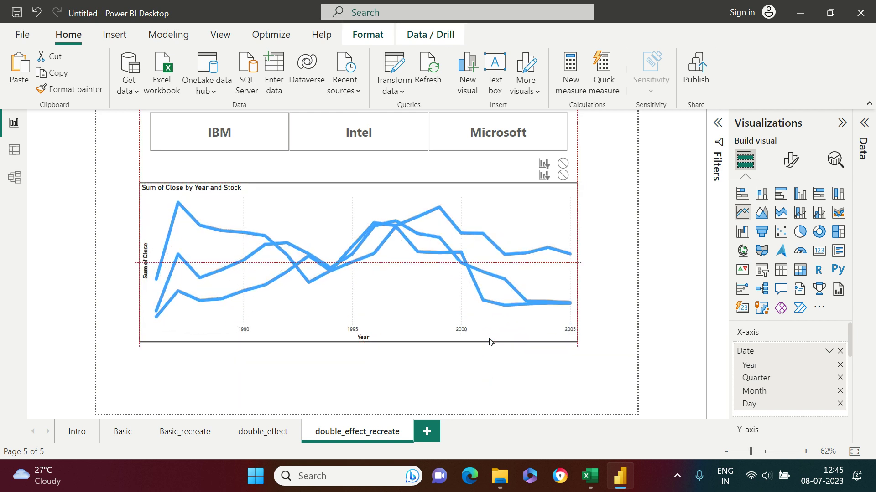
{"action": "left_click_drag", "start_coordinate": [489, 342], "coordinate": [490, 343]}
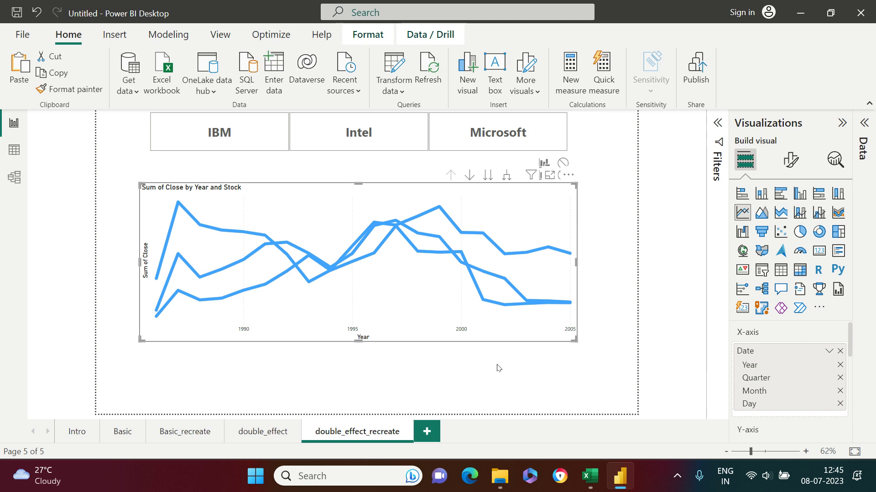
Check the overlaid charts by switching the slicer between Microsoft, Intel and IBM, and leave Microsoft selected.
{"action": "left_click", "coordinate": [516, 132]}
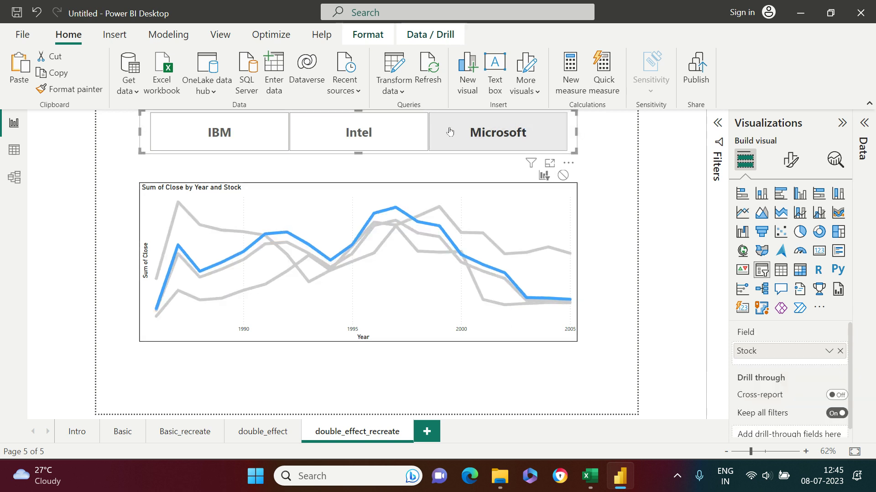
{"action": "left_click", "coordinate": [397, 129]}
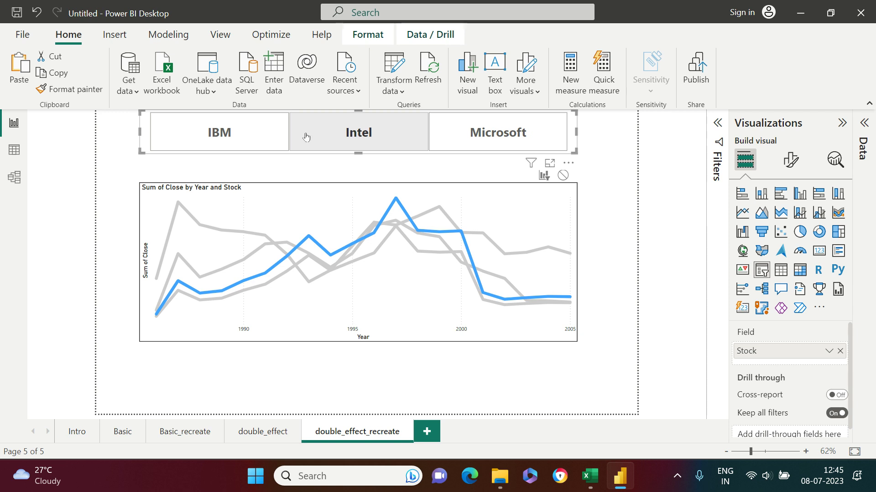
{"action": "left_click", "coordinate": [262, 129]}
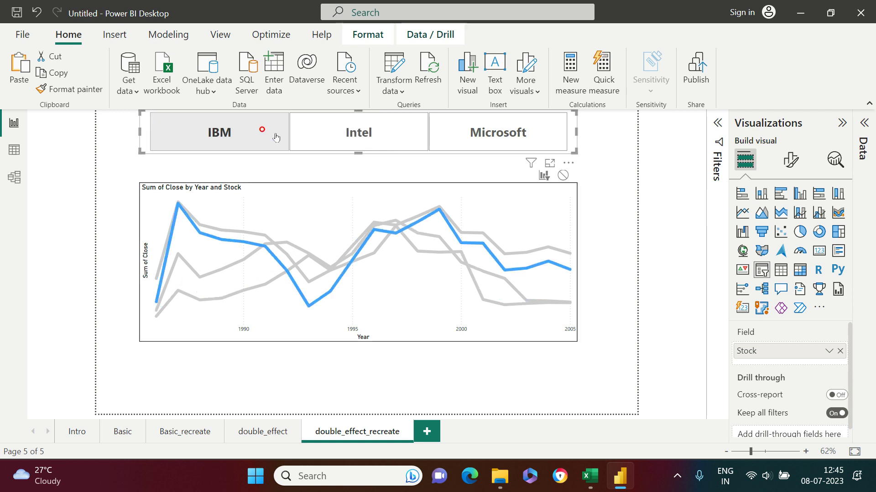
{"action": "left_click", "coordinate": [495, 143]}
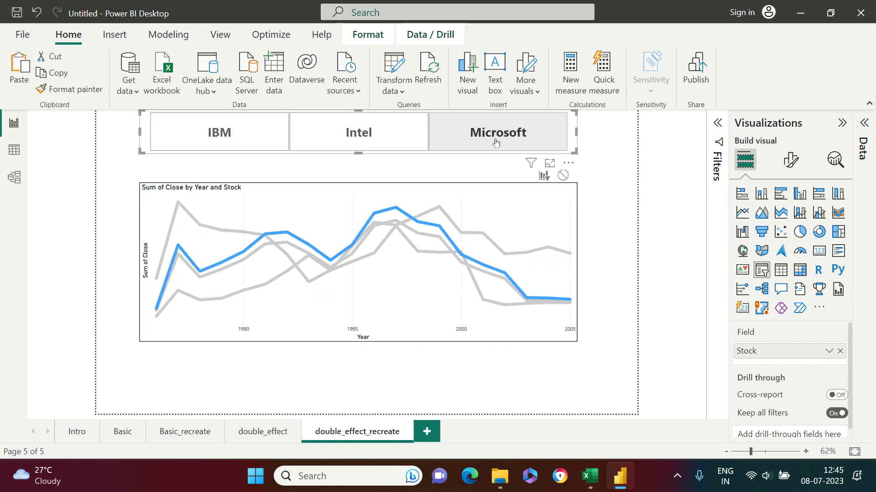
{"action": "left_click", "coordinate": [388, 141]}
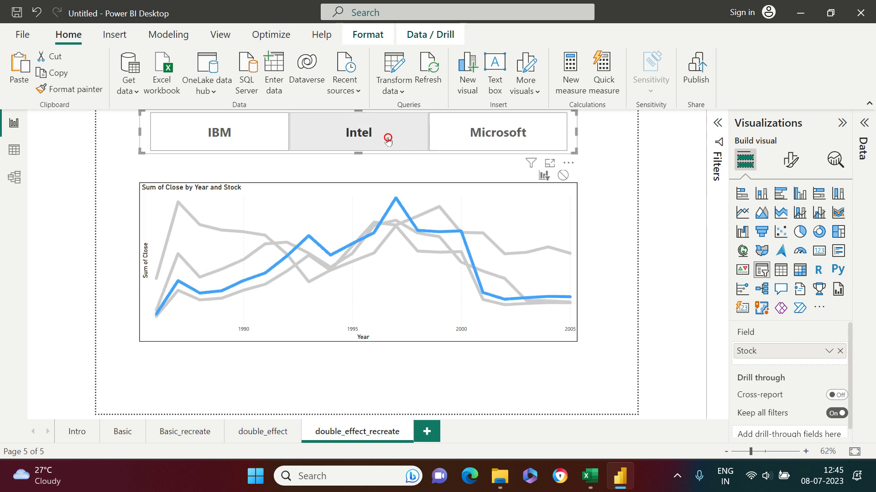
{"action": "left_click", "coordinate": [272, 144]}
{"action": "left_click", "coordinate": [488, 139]}
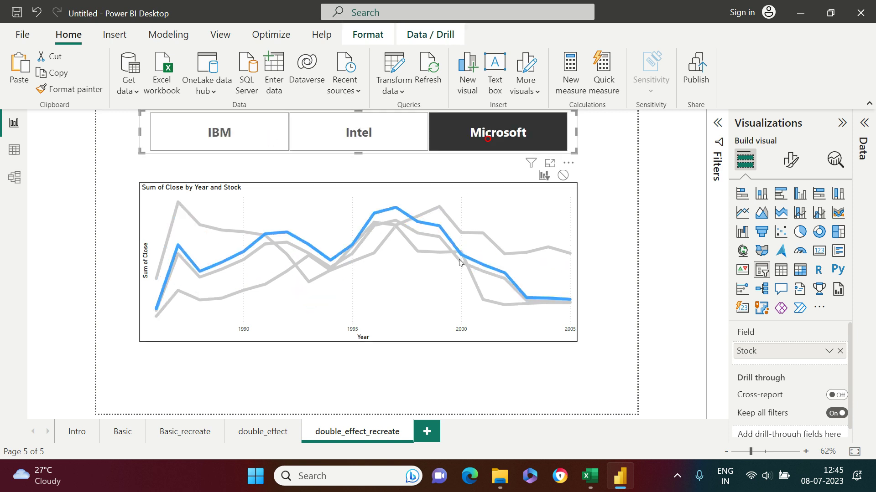
Select the blue chart and open its visual format settings at the line, marker and label options.
{"action": "left_click", "coordinate": [607, 306]}
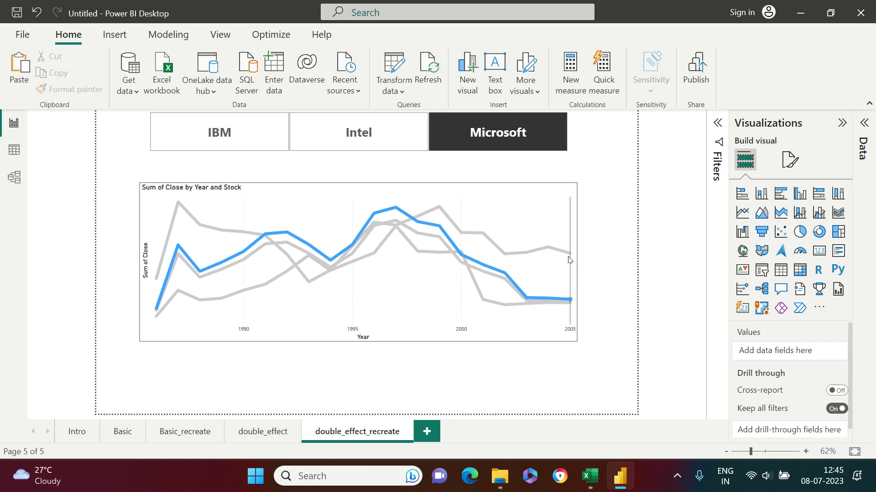
{"action": "left_click", "coordinate": [495, 330]}
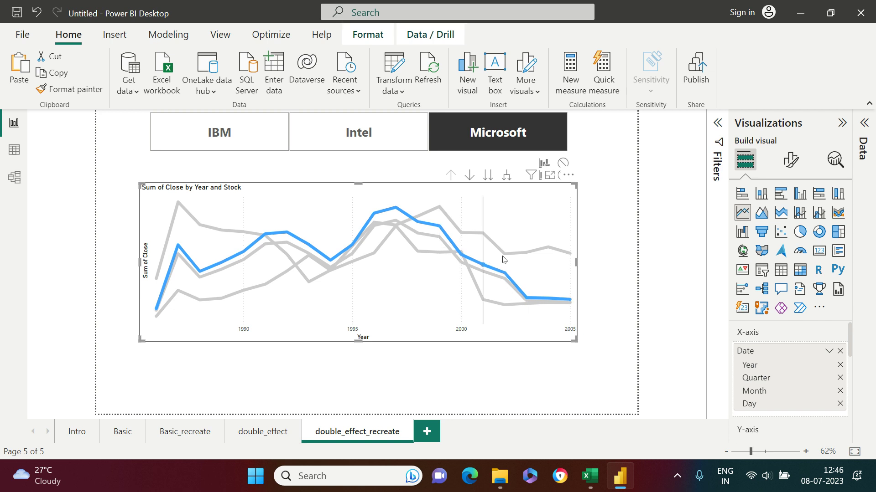
{"action": "left_click", "coordinate": [789, 164]}
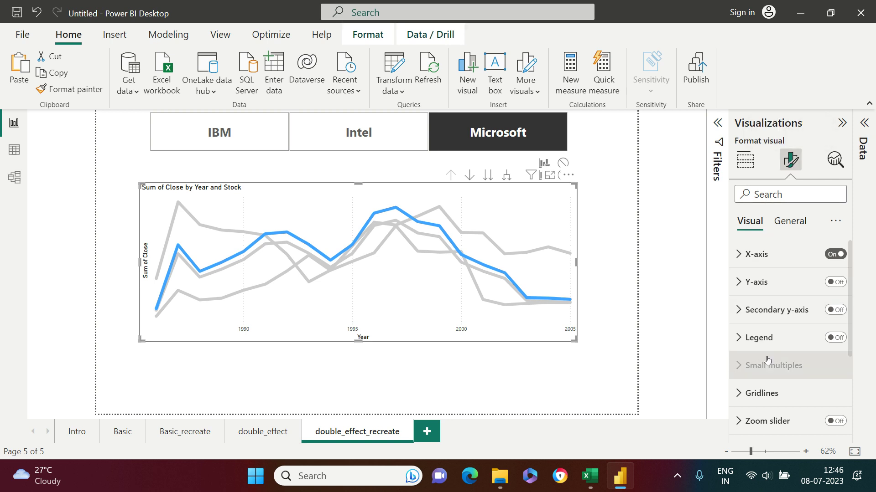
{"action": "scroll", "coordinate": [772, 365], "scroll_direction": "down", "scroll_amount": 5}
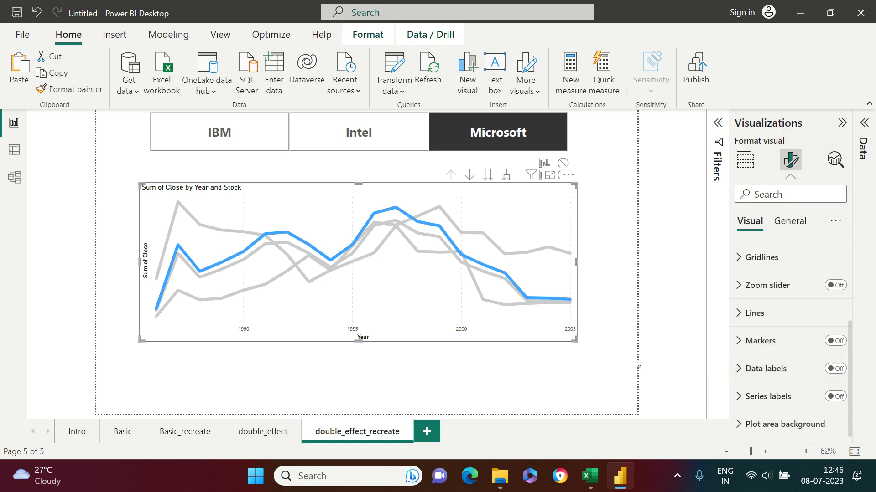